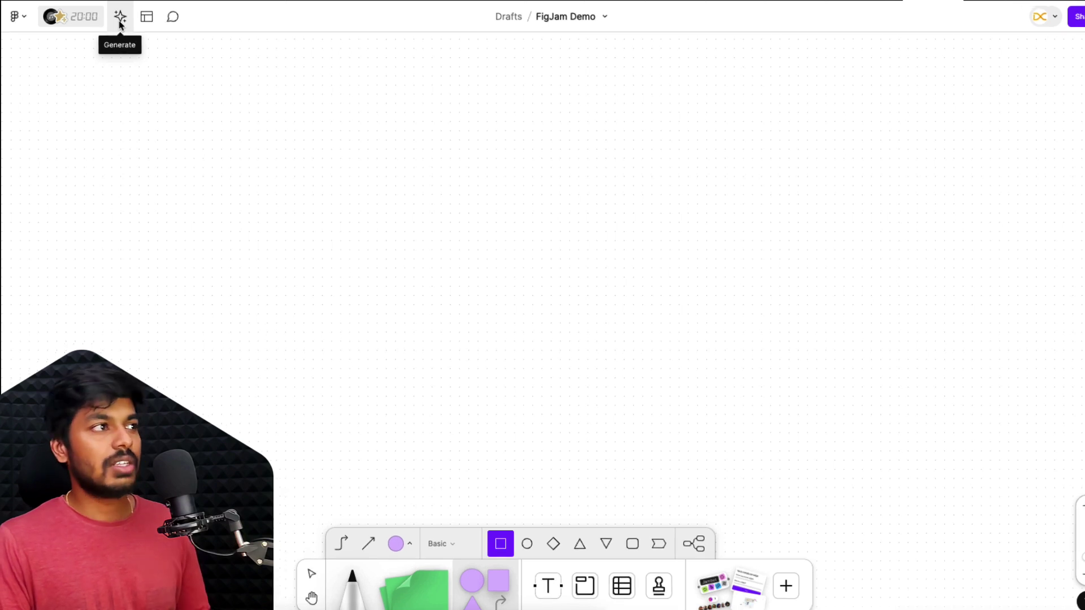
# - Open the AI Generate panel offering Org chart, Gantt chart and Brainstorm starters
pyautogui.click(119, 24)
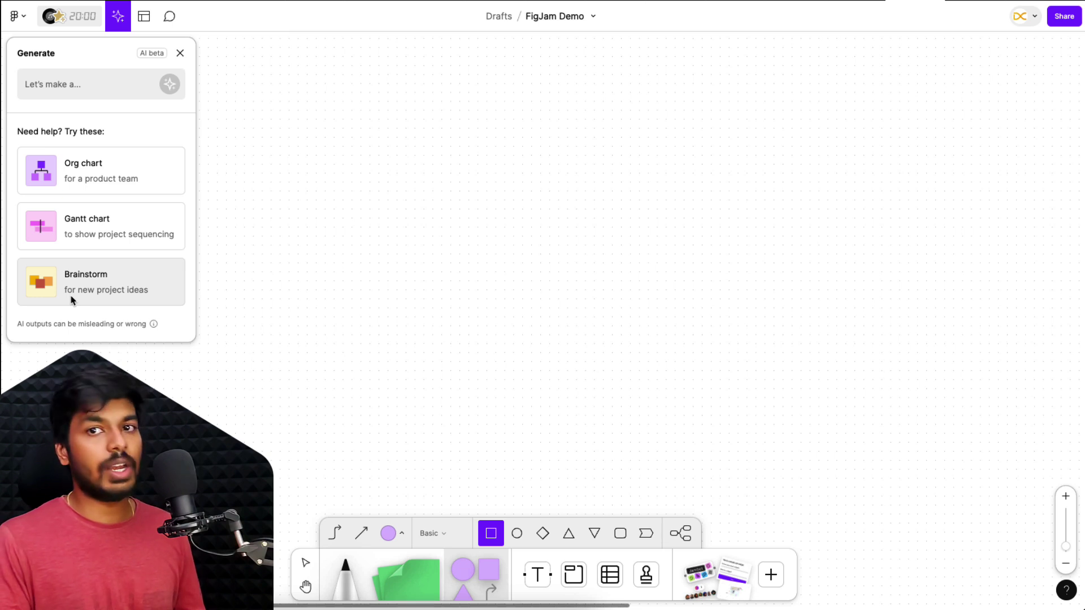
# - Generate the 'Brainstorm for new project ideas' board and look over its Agenda, Project Idea 1–3 and Next steps
pyautogui.click(108, 287)
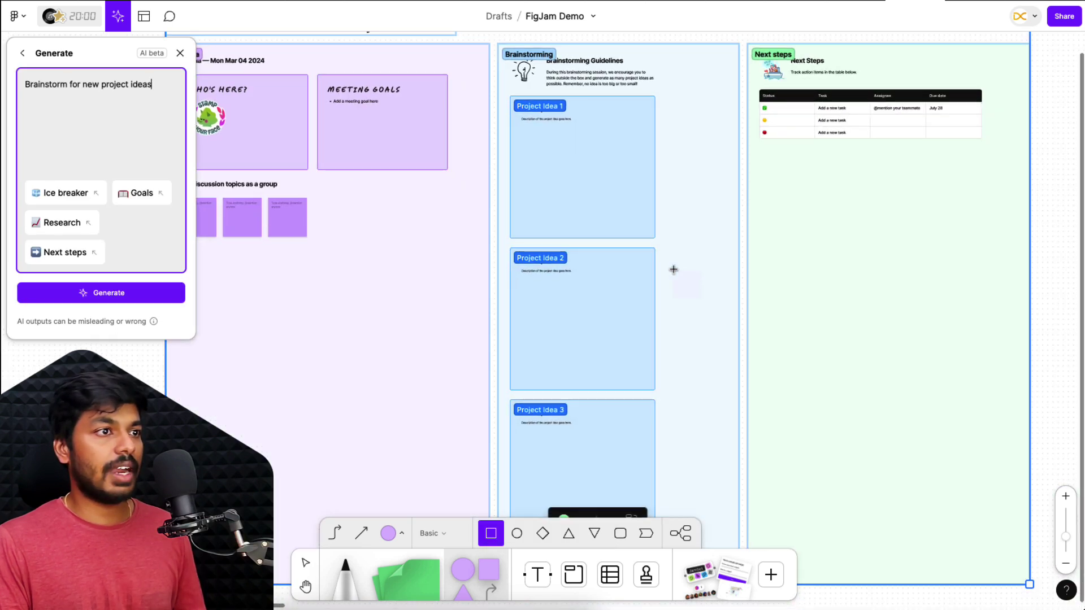
pyautogui.scroll(5, 406, 110)
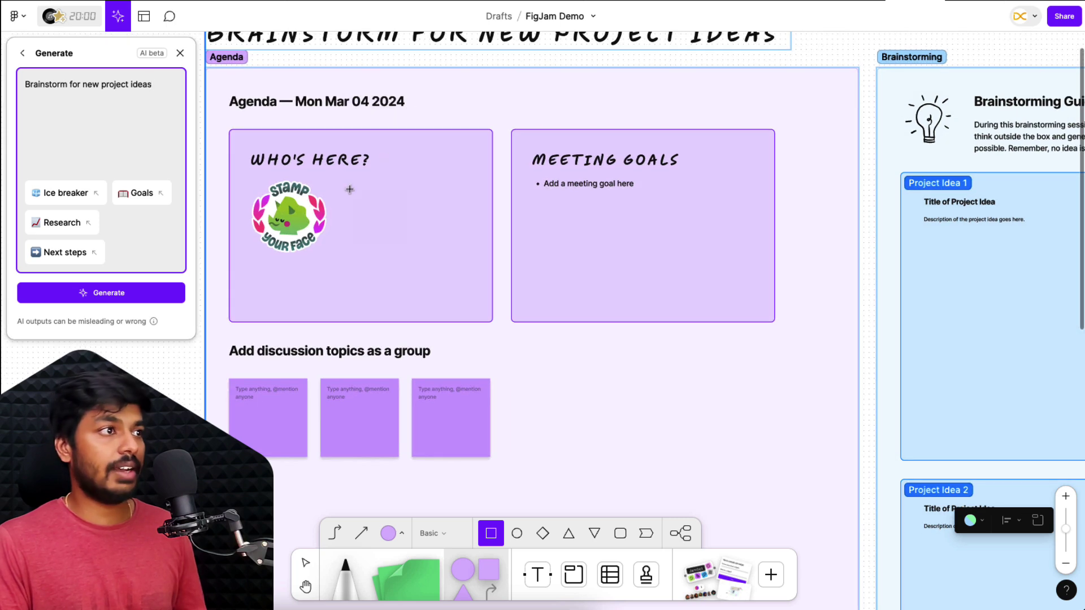
pyautogui.scroll(-2, 379, 210)
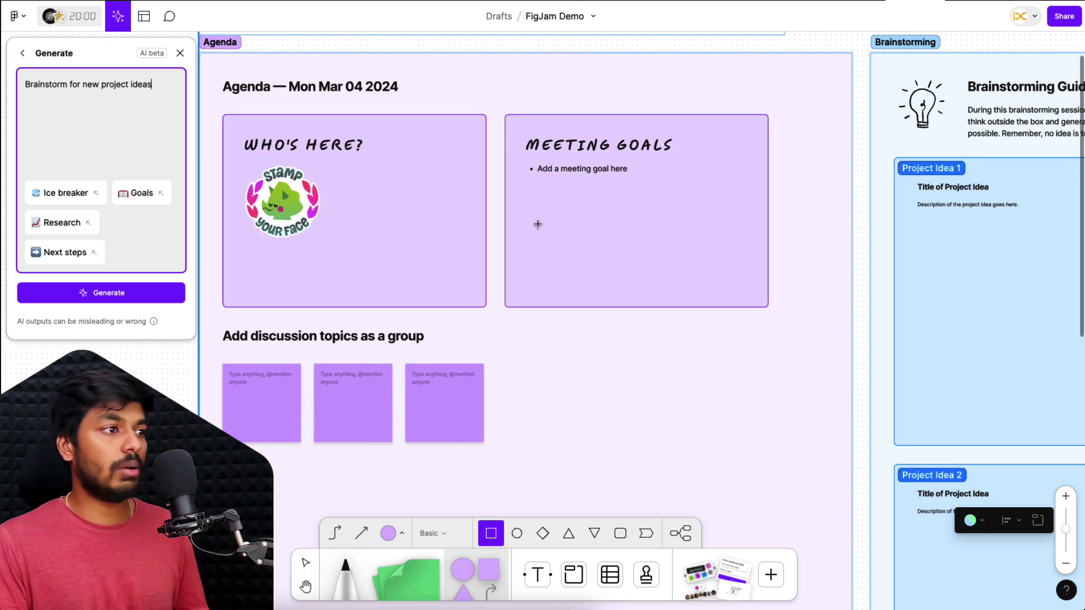
pyautogui.scroll(-4, 465, 281)
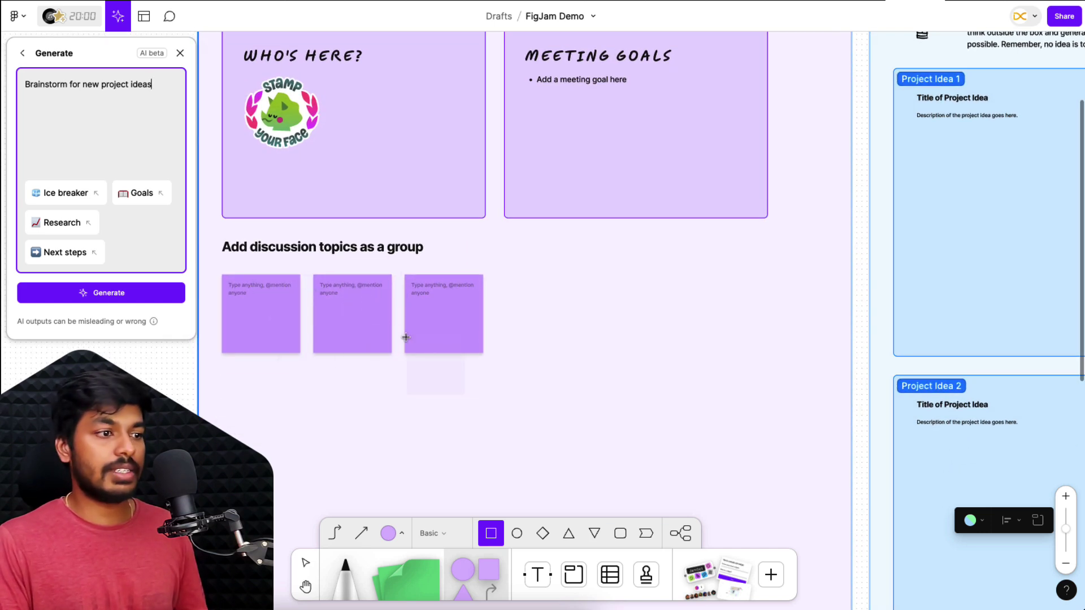
pyautogui.press('v')
pyautogui.hscroll(10, 461, 338)
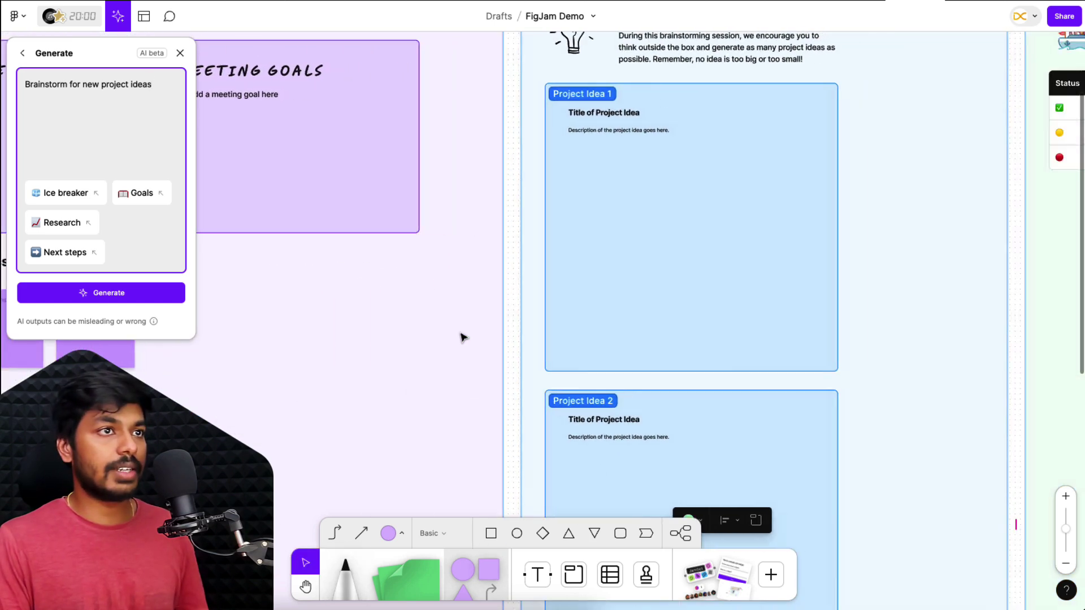
pyautogui.hscroll(3, 461, 337)
pyautogui.scroll(2, 460, 334)
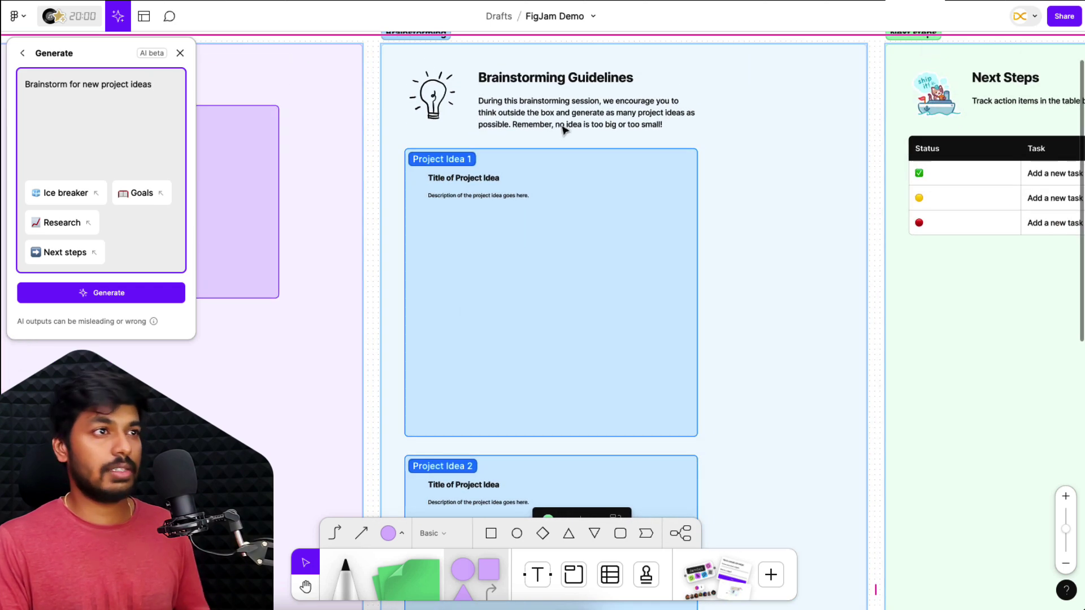
pyautogui.hscroll(8, 701, 170)
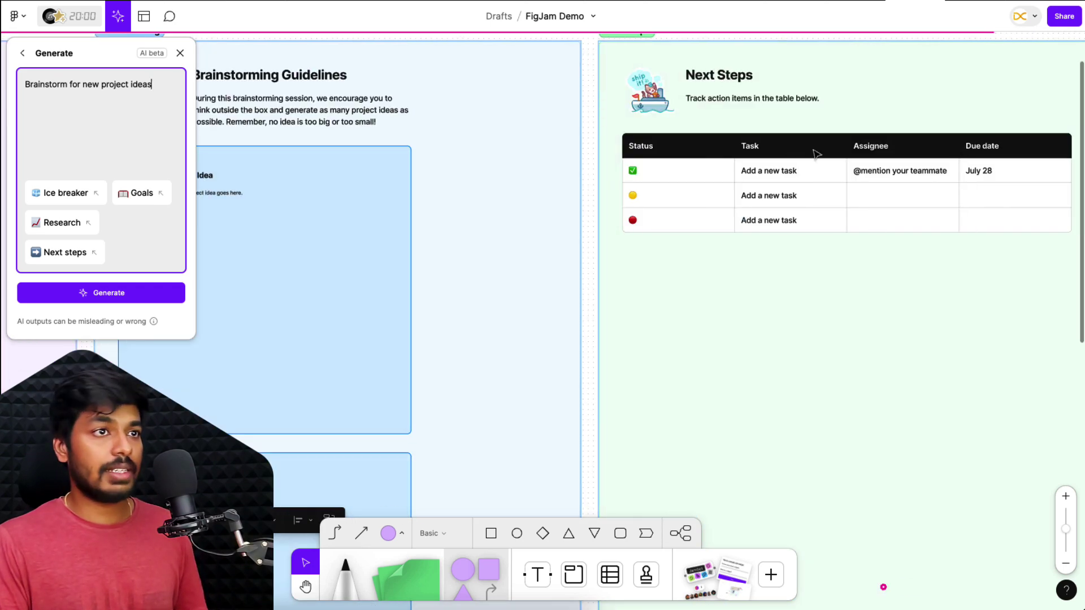
pyautogui.hscroll(2, 816, 154)
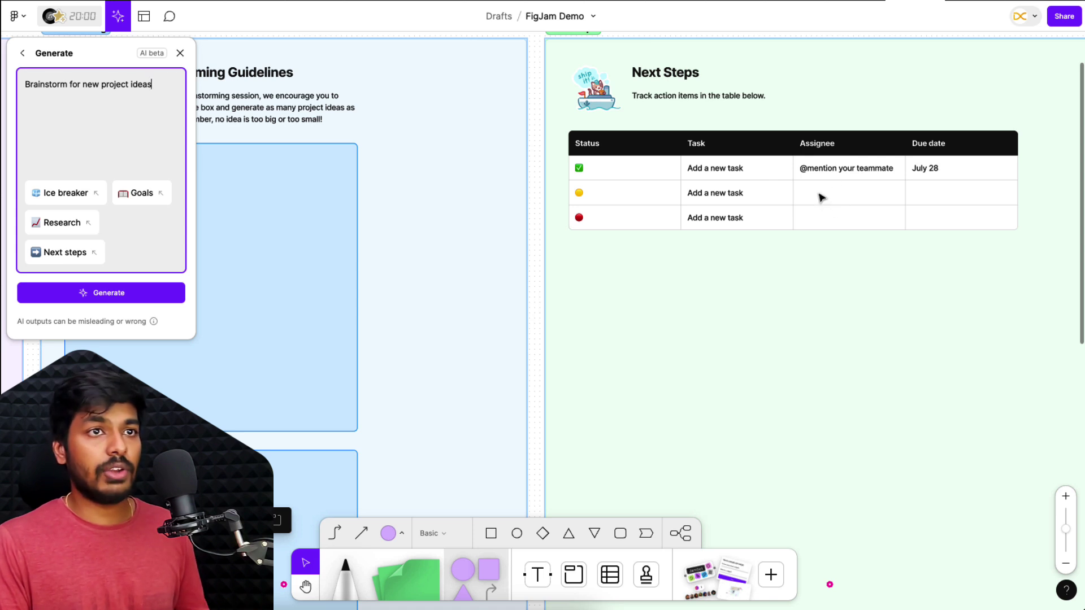
pyautogui.scroll(-5, 820, 202)
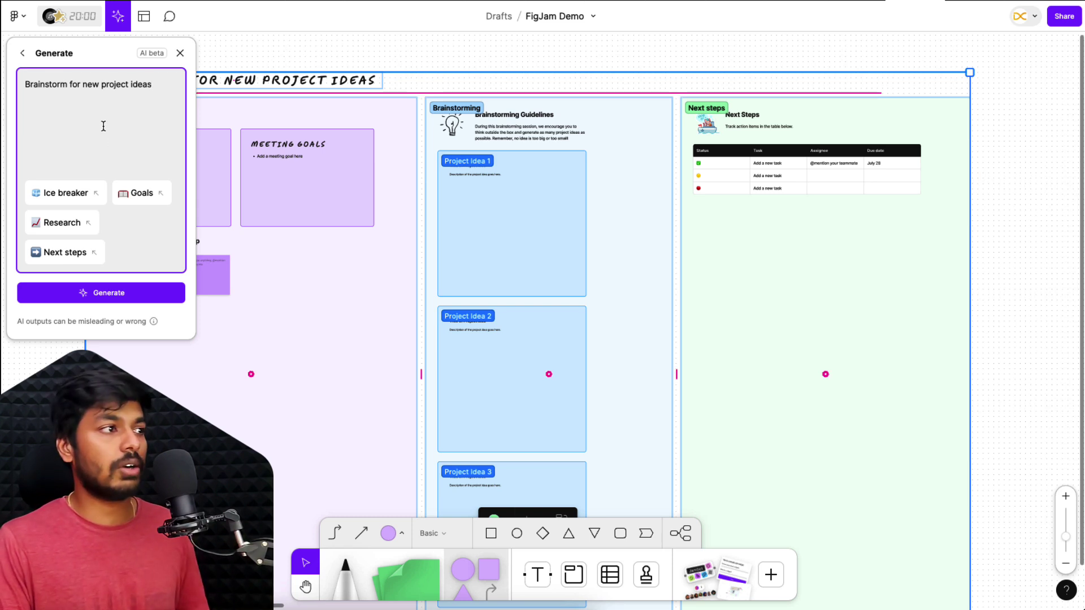
pyautogui.click(303, 53)
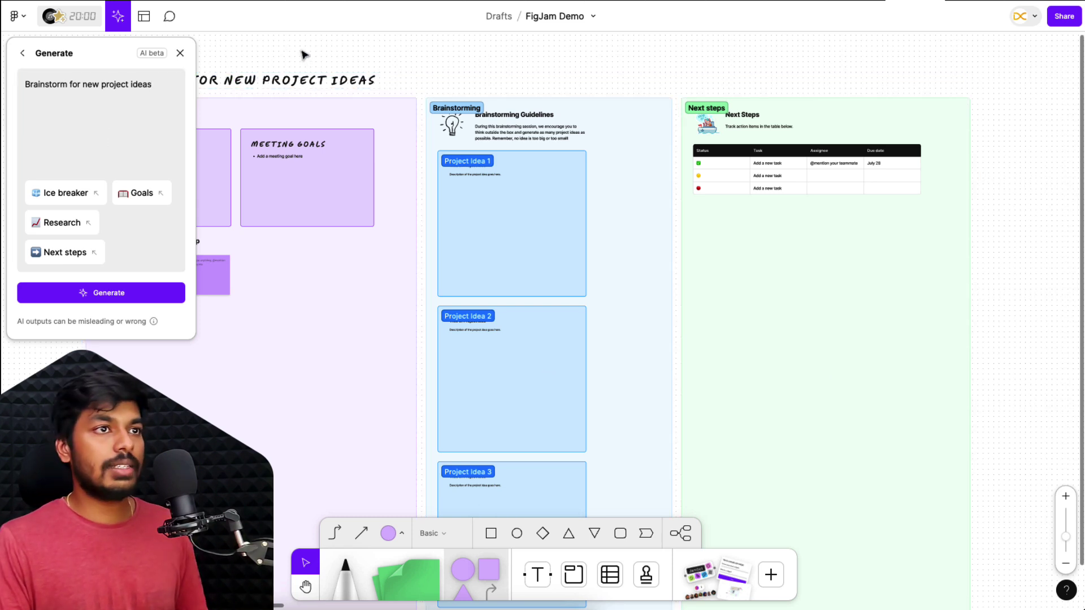
pyautogui.scroll(-5, 308, 51)
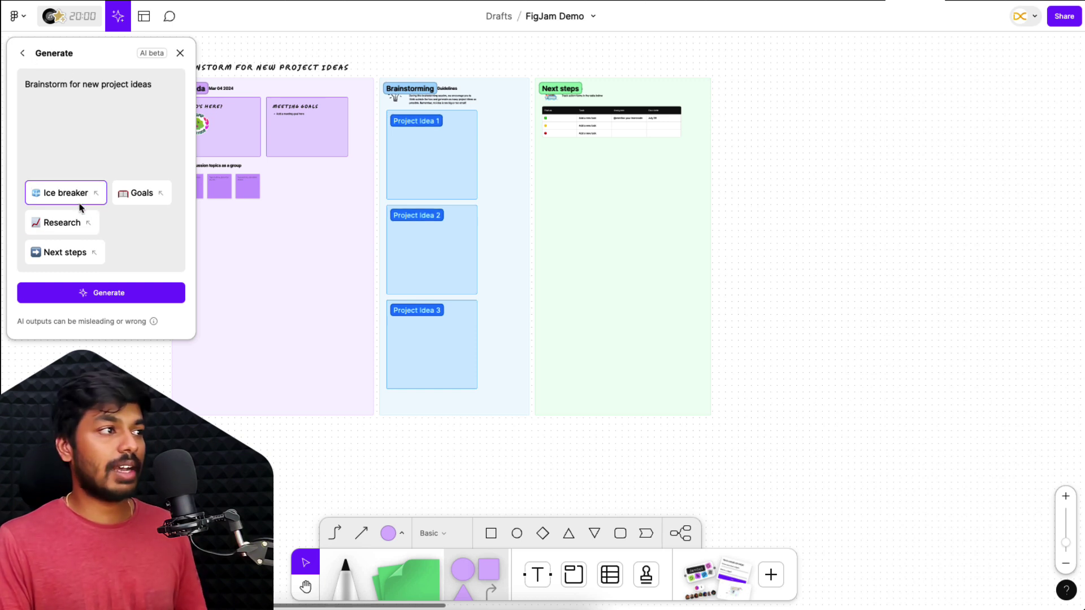
# - Reset the generator to its start screen and delete the whole brainstorm board
pyautogui.click(24, 54)
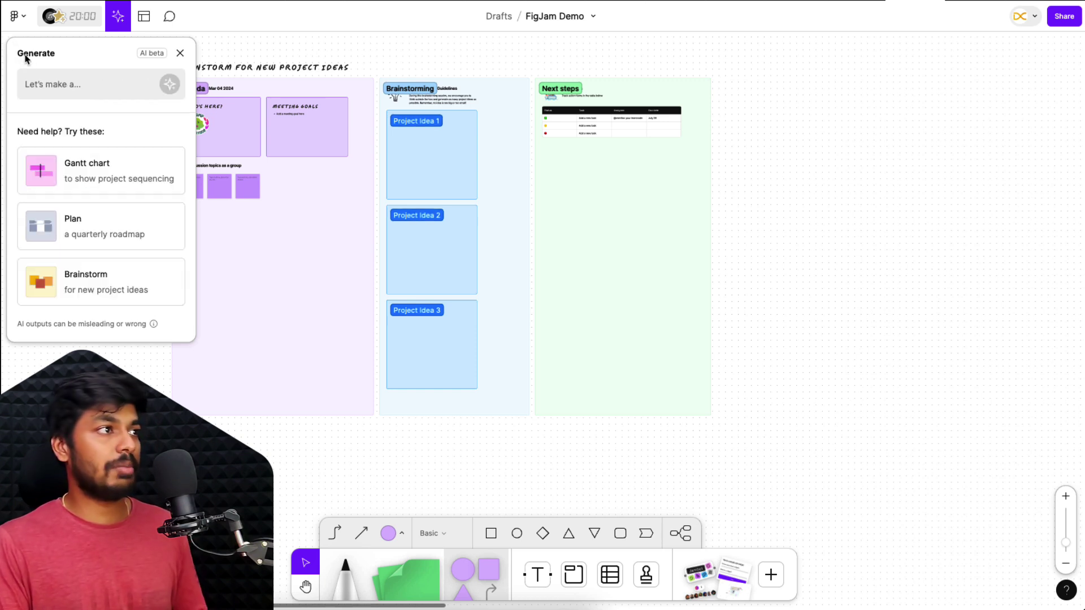
pyautogui.click(90, 88)
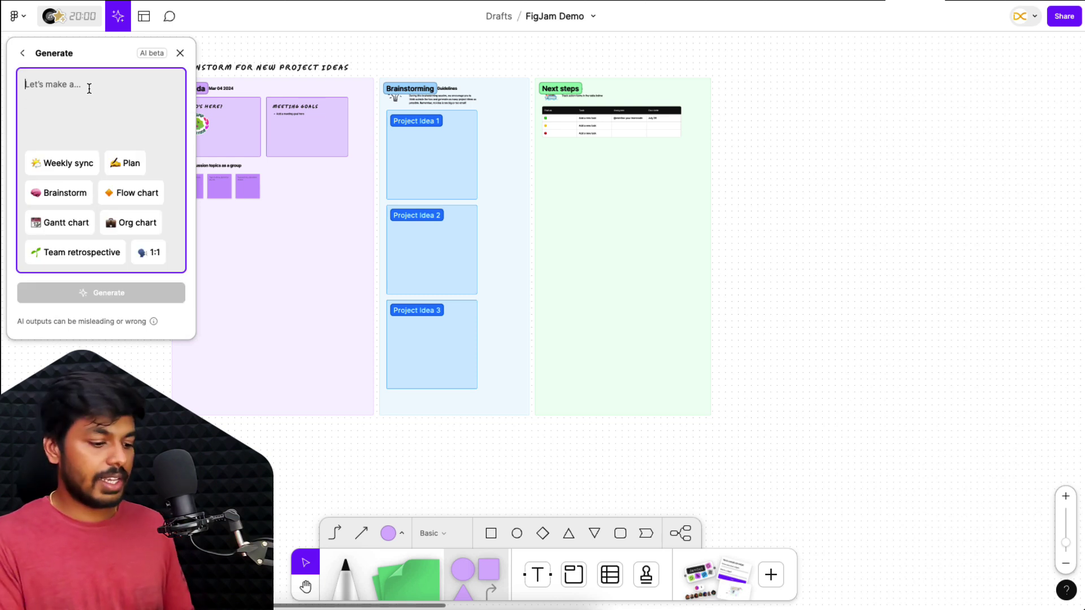
pyautogui.scroll(-5, 961, 254)
pyautogui.moveTo(933, 375); pyautogui.dragTo(444, 82)
pyautogui.press('Delete')
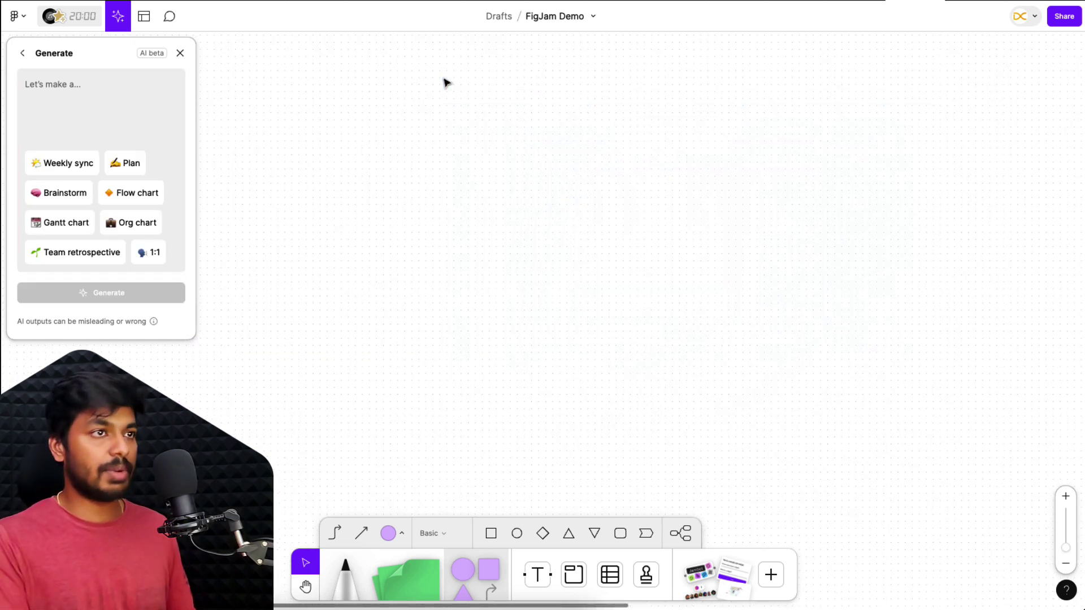
# - Generate a board from the prompt 'create a cool icebreaker for teenagers'
pyautogui.click(48, 82)
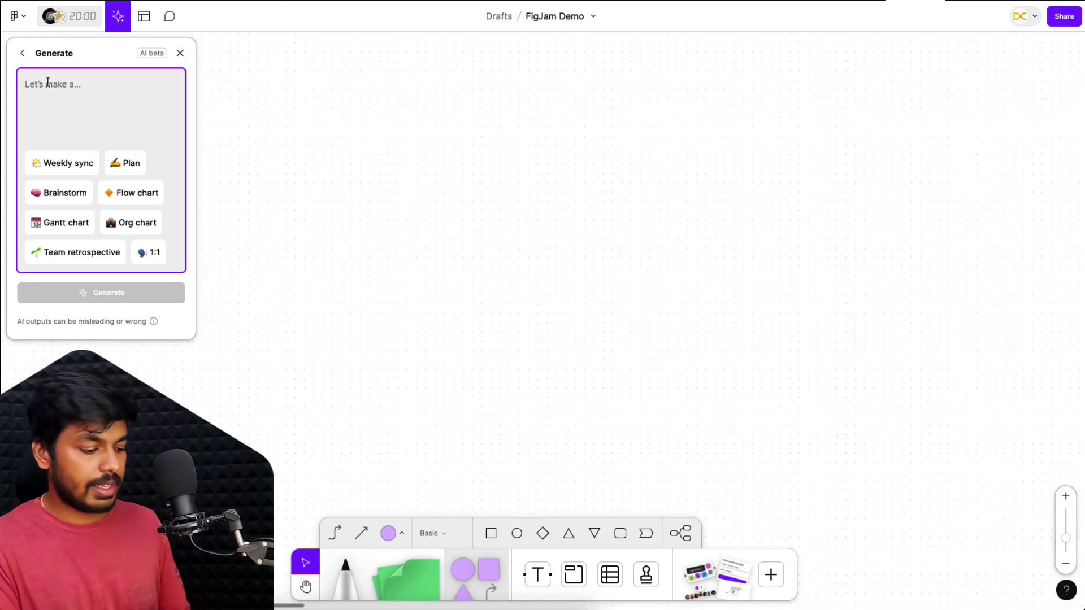
pyautogui.write('create a cool icebreaker for teenagers')
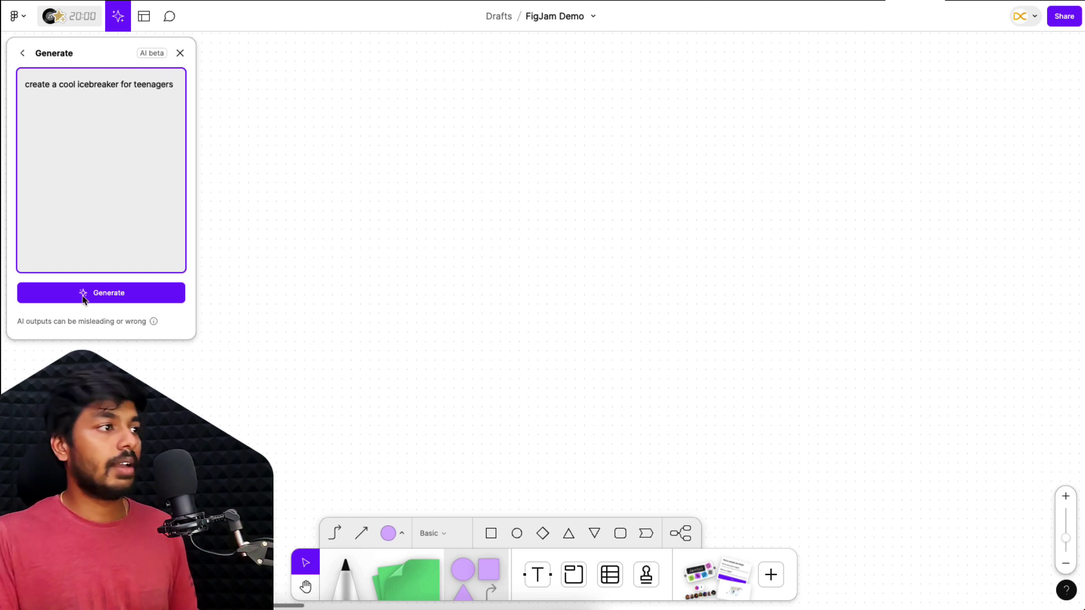
pyautogui.click(83, 294)
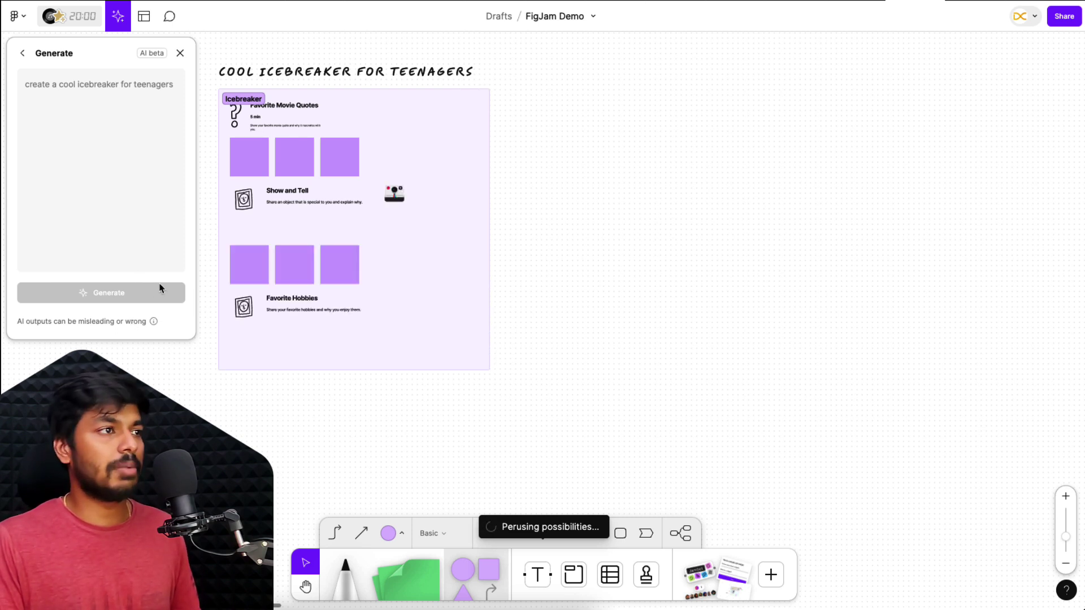
# - Zoom in beside the Show and Tell activity and open the Photo Booth camera
pyautogui.click(567, 151)
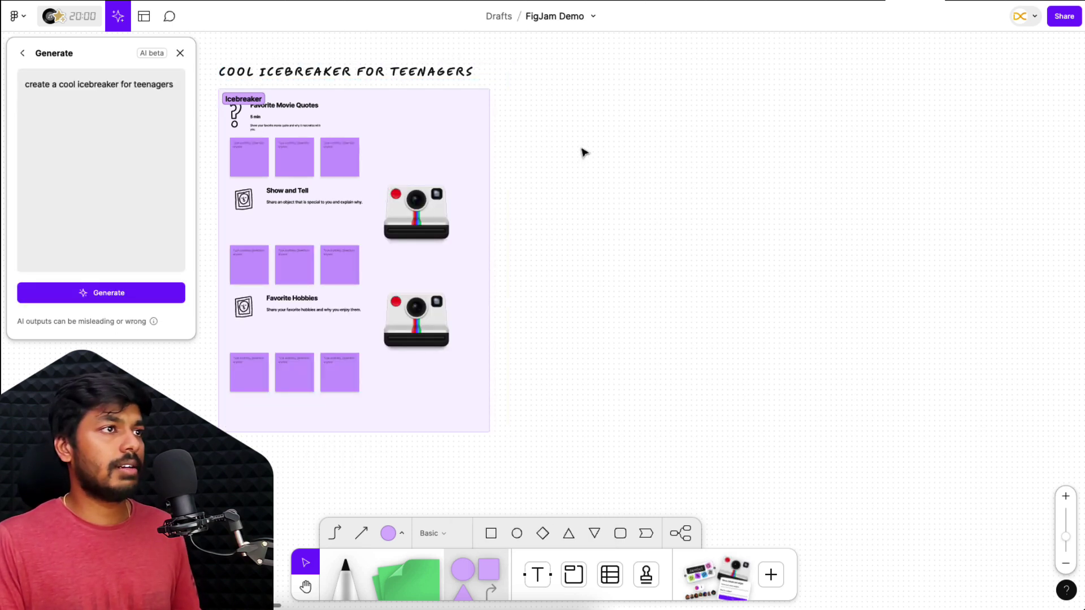
pyautogui.scroll(5, 559, 150)
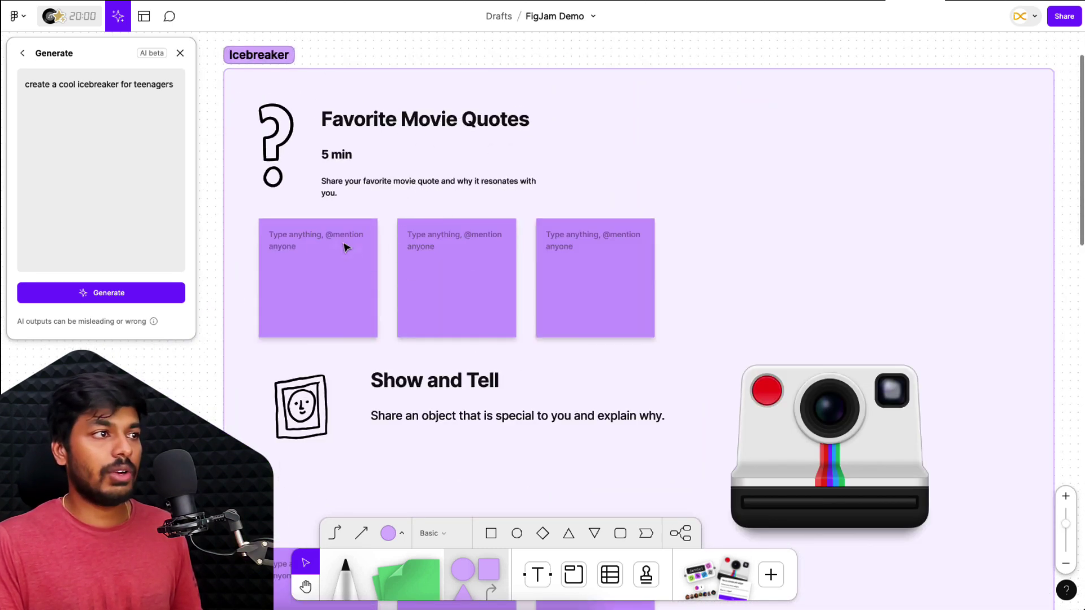
pyautogui.scroll(-5, 579, 264)
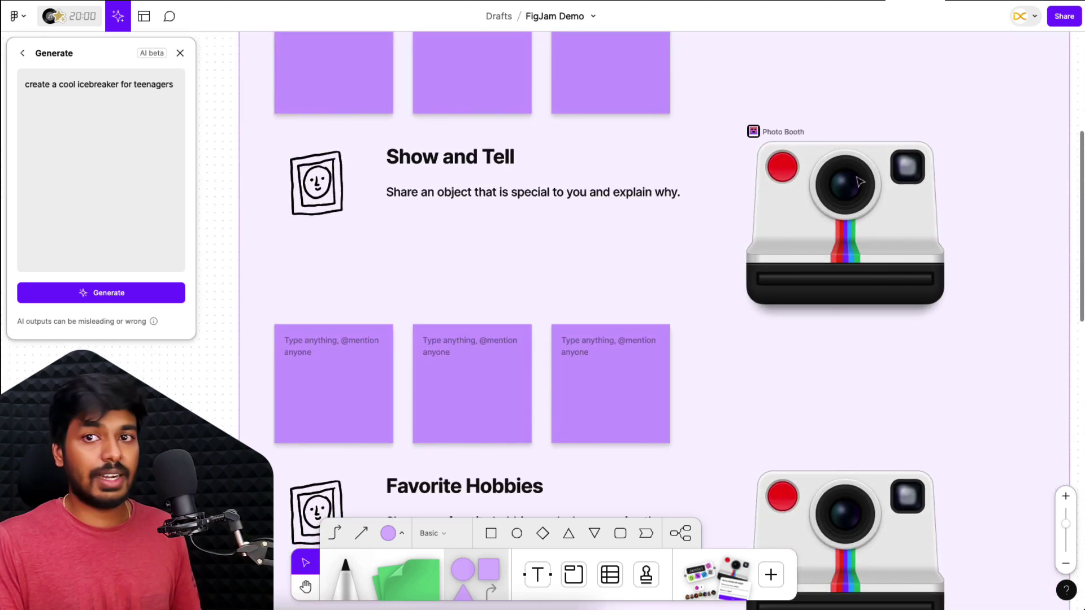
pyautogui.hscroll(2, 605, 242)
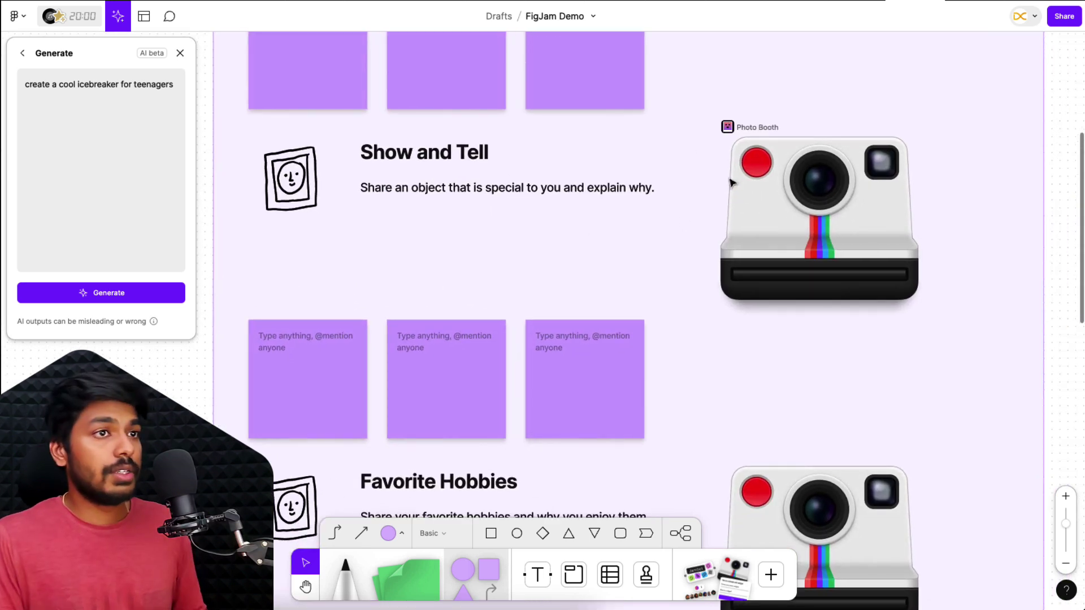
pyautogui.click(756, 166)
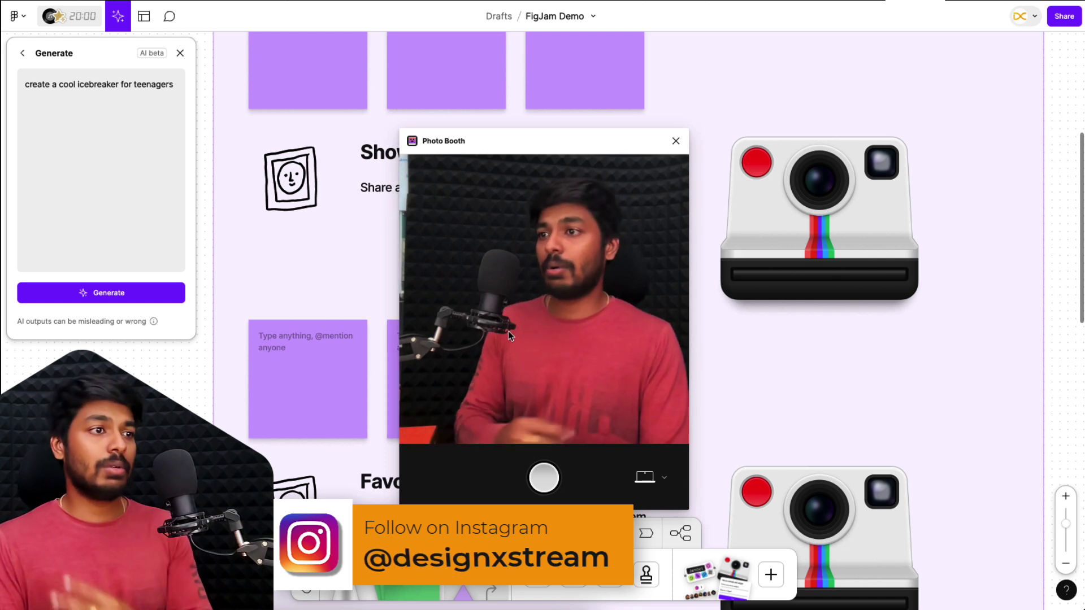
# - Snap a Photo Booth polaroid, pull it out, shrink it and place it beside Show and Tell
pyautogui.click(543, 477)
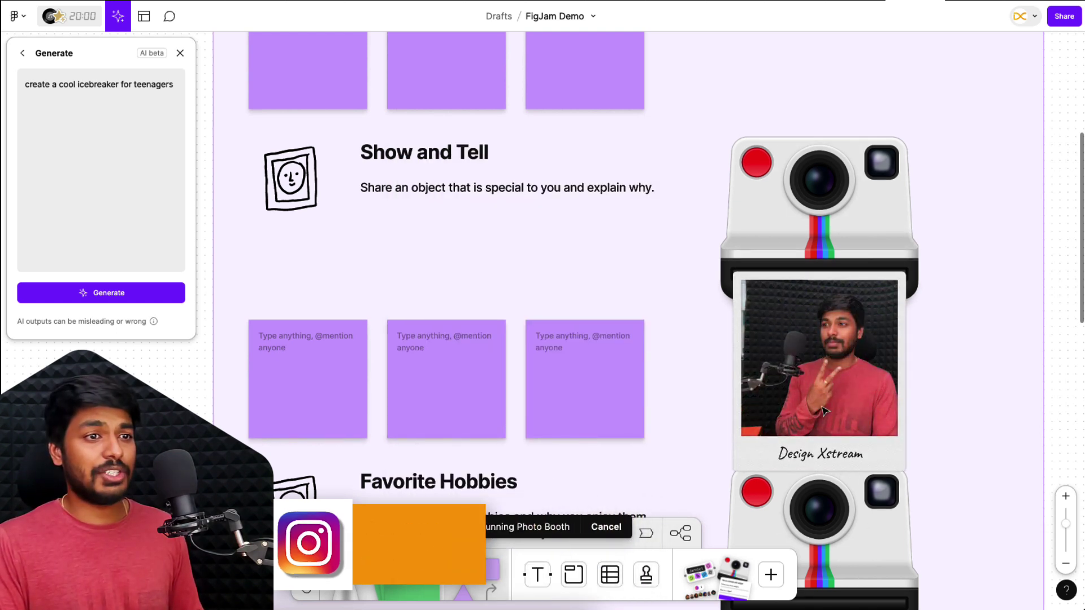
pyautogui.moveTo(814, 418); pyautogui.dragTo(607, 338)
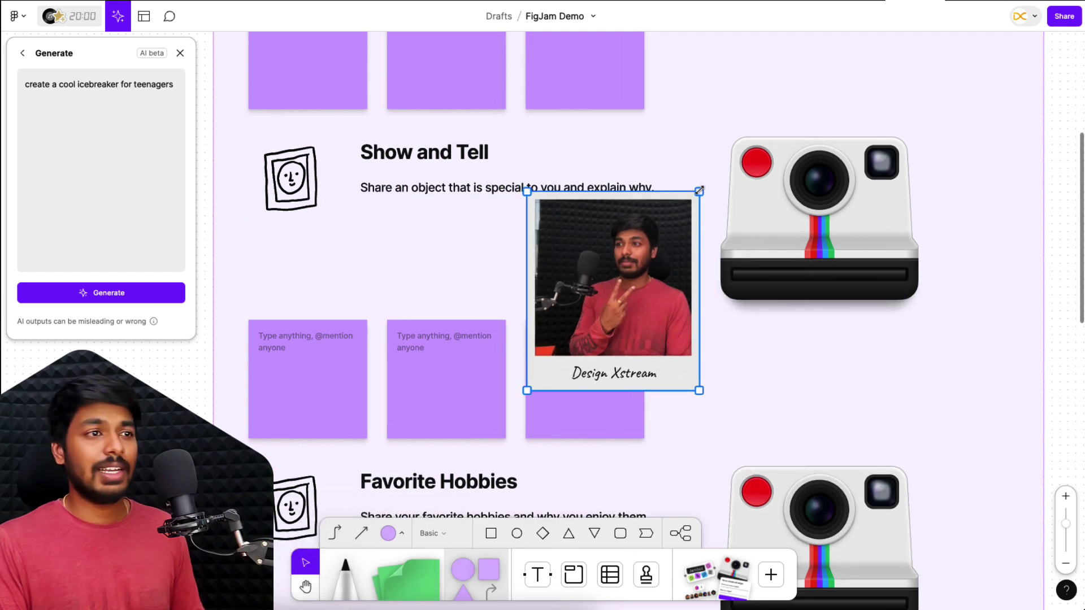
pyautogui.moveTo(699, 191); pyautogui.dragTo(636, 263)
pyautogui.moveTo(593, 328); pyautogui.dragTo(640, 296)
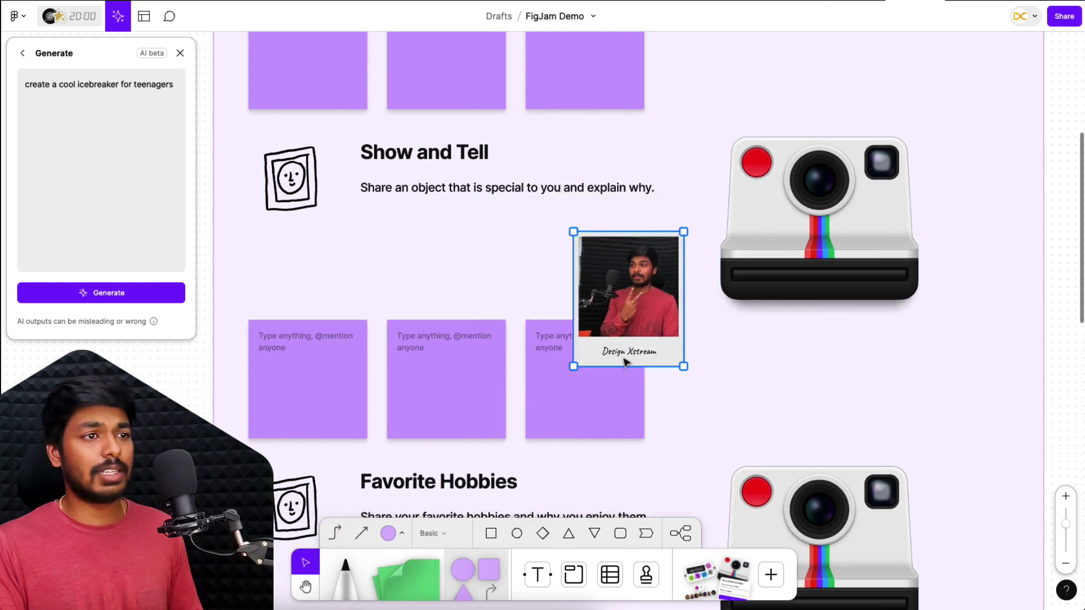
pyautogui.scroll(-3, 629, 359)
pyautogui.scroll(-5, 565, 396)
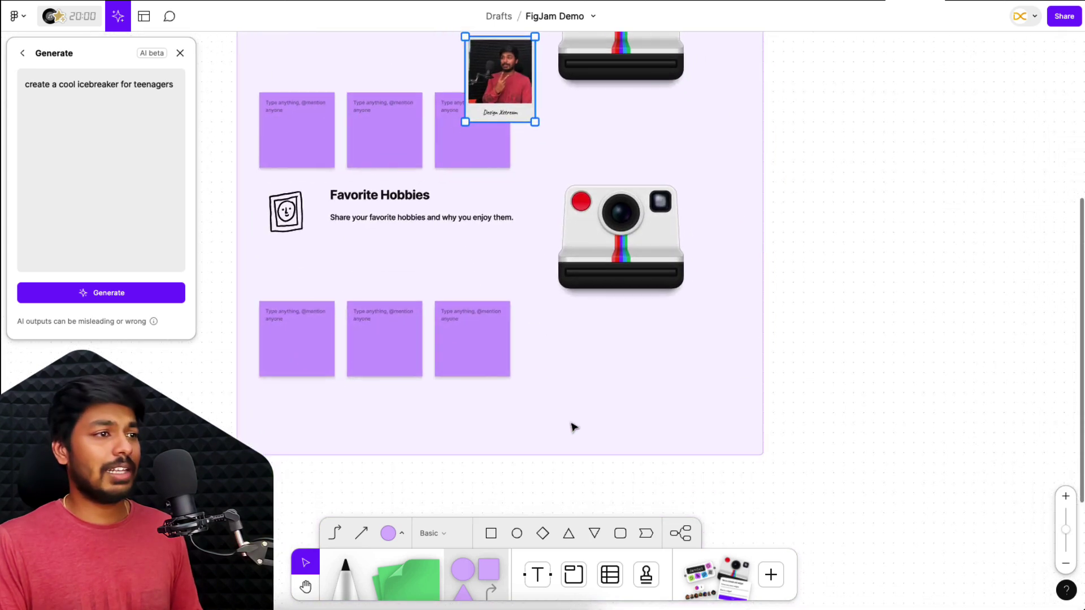
pyautogui.click(793, 321)
pyautogui.scroll(-5, 793, 319)
pyautogui.scroll(-3, 570, 274)
pyautogui.scroll(-2, 571, 273)
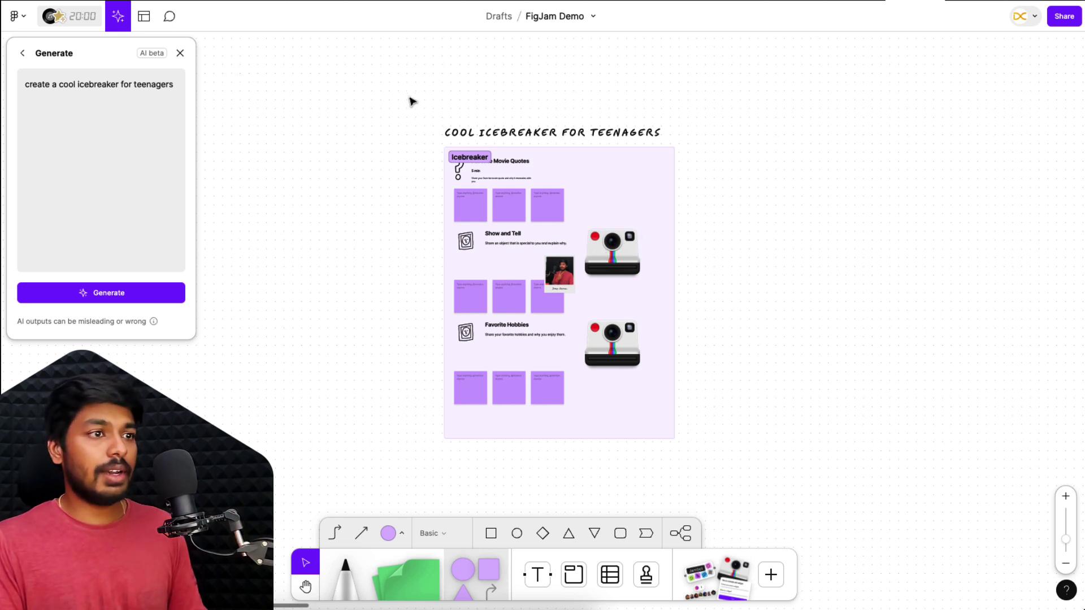
# - Delete the icebreaker board and generate a new board from 'fintech/banking app for teenagers'
pyautogui.moveTo(408, 97); pyautogui.dragTo(827, 542)
pyautogui.press('Delete')
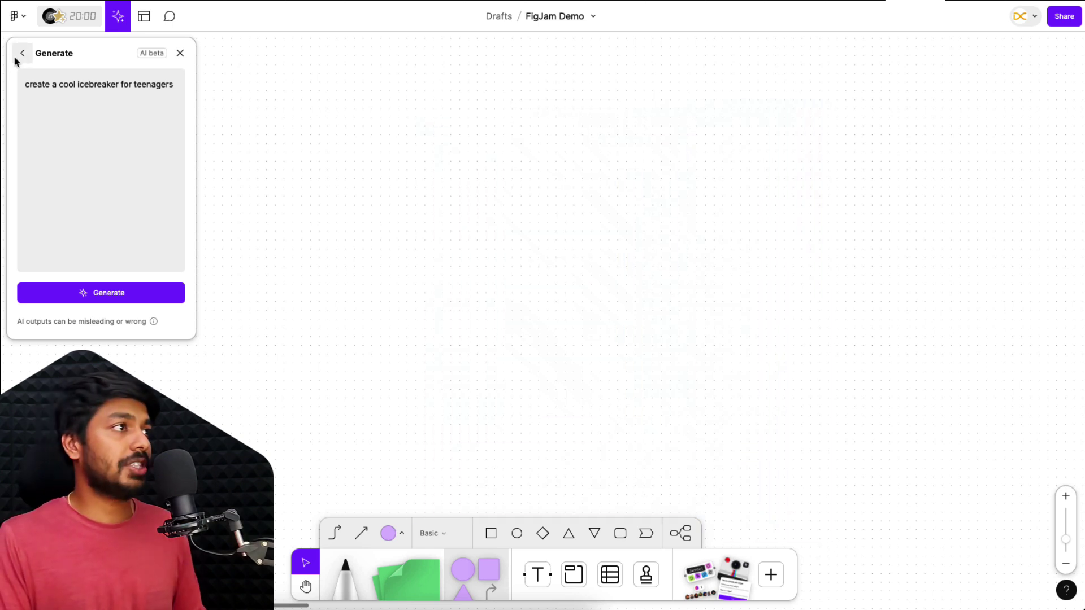
pyautogui.click(23, 57)
pyautogui.click(56, 88)
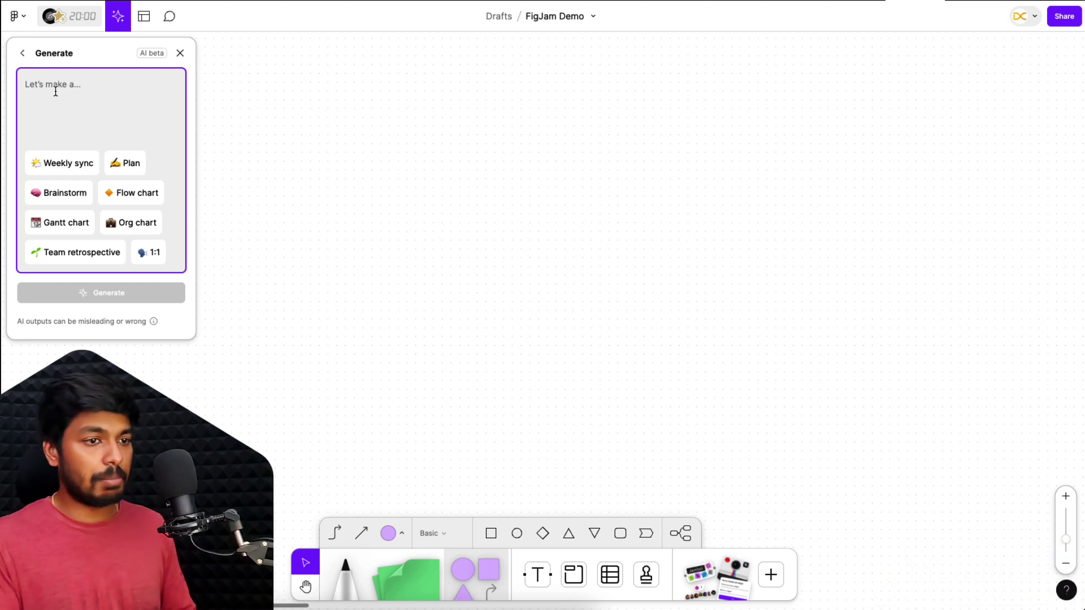
pyautogui.write('fint')
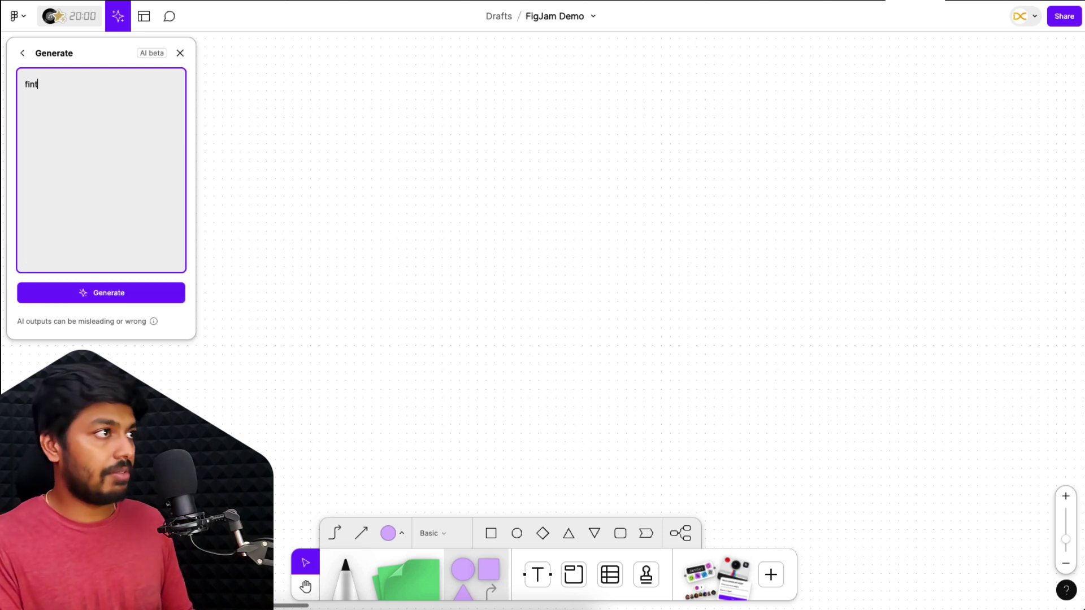
pyautogui.write('ech/banking app for teenagers')
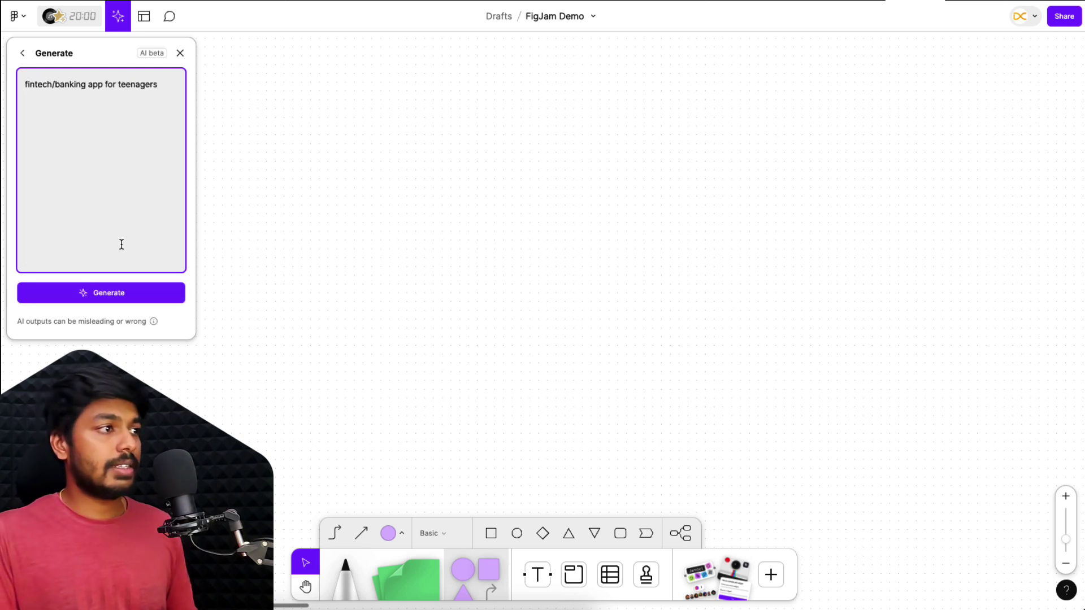
pyautogui.click(110, 301)
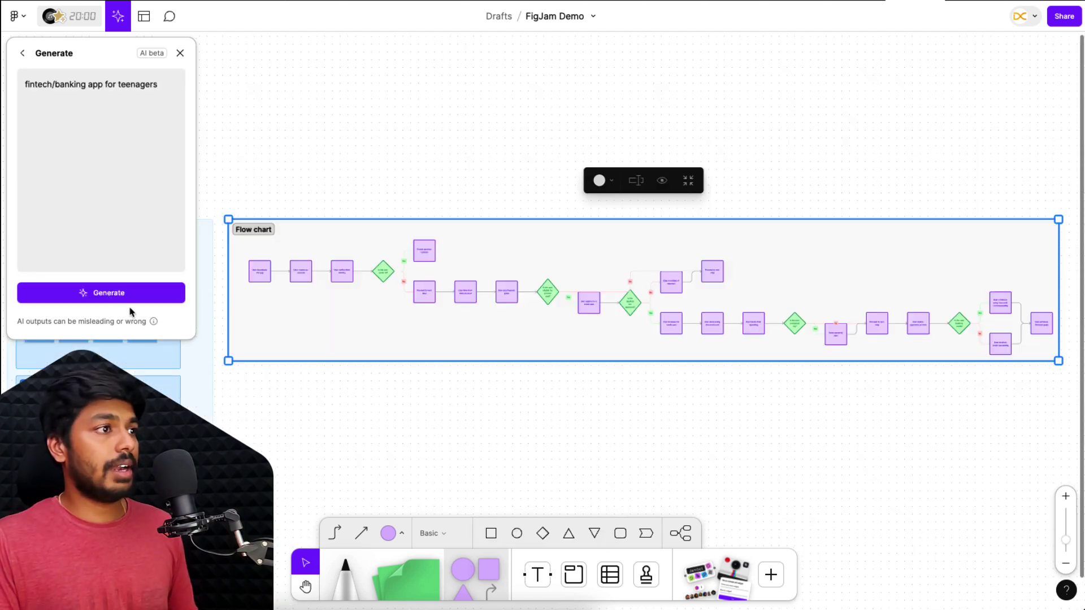
# - Pan and zoom across the fintech flow chart's sign-up, parental-control and credit-card steps
pyautogui.scroll(5, 266, 258)
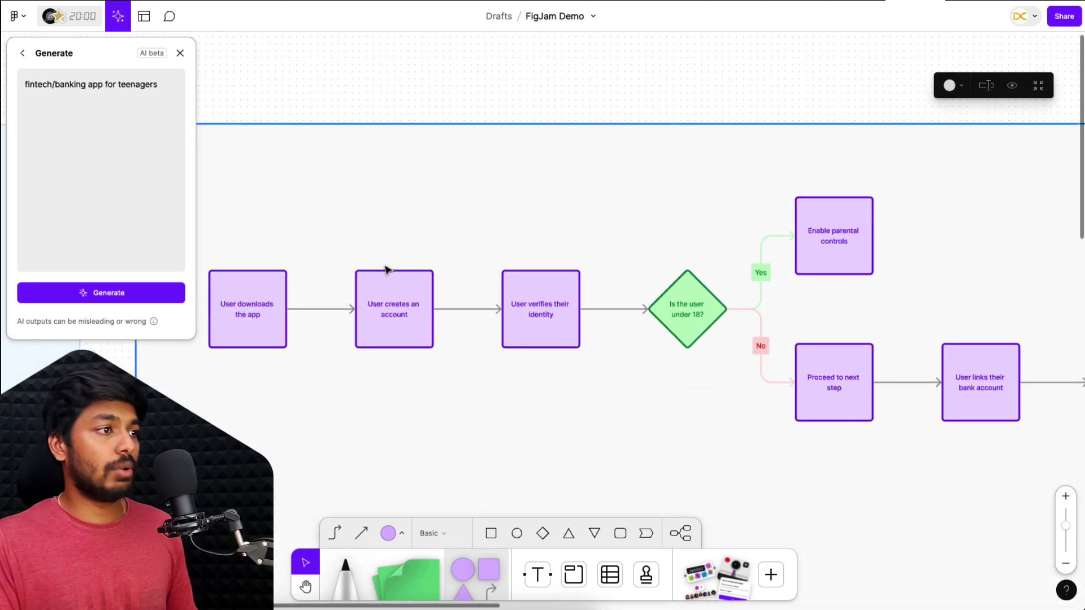
pyautogui.hscroll(3, 399, 266)
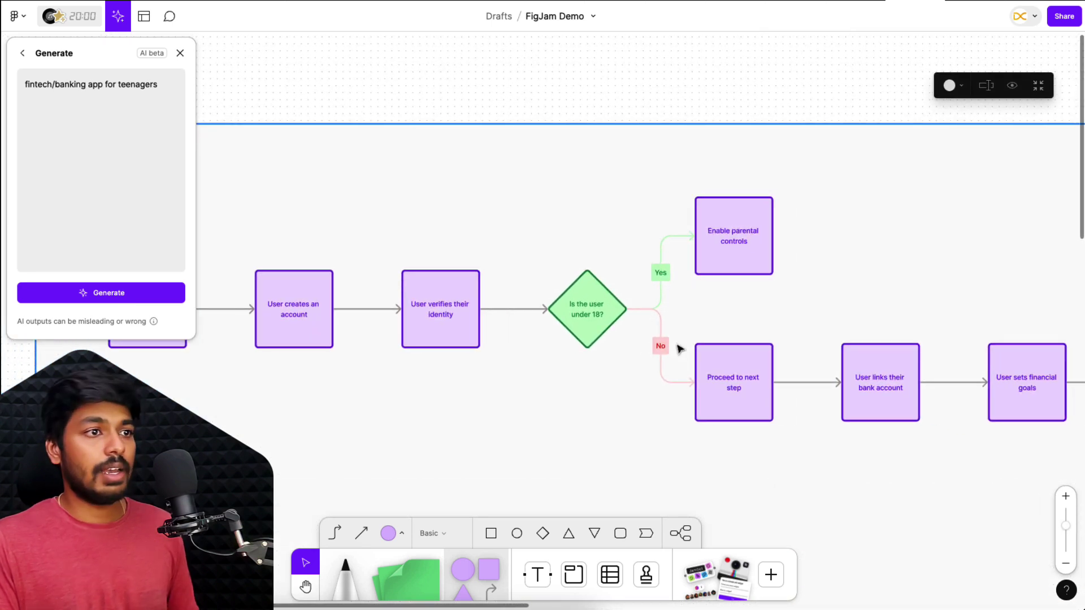
pyautogui.hscroll(2, 632, 283)
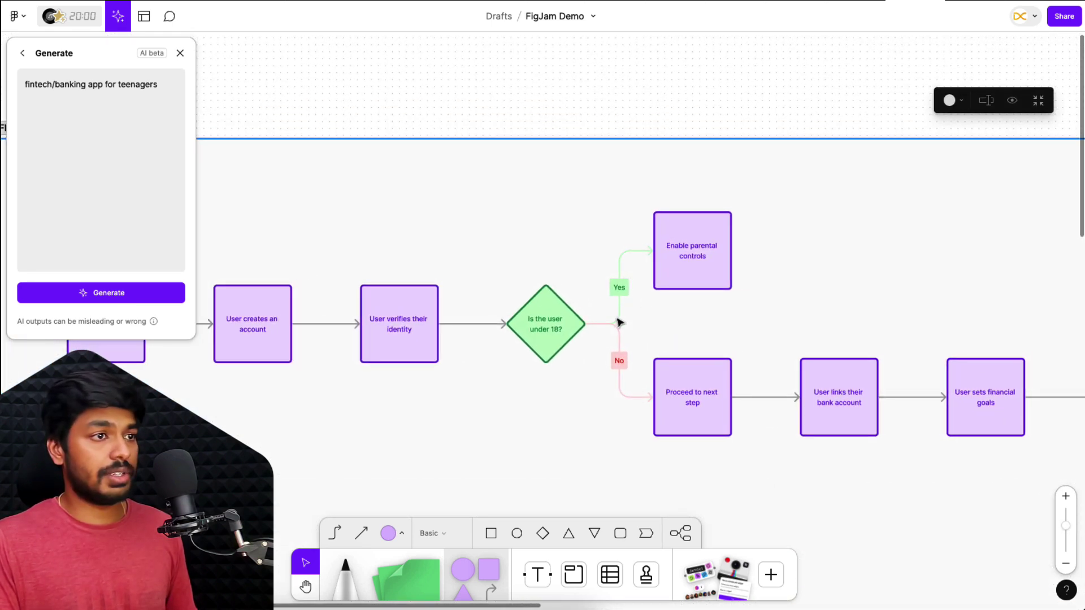
pyautogui.hscroll(4, 685, 376)
pyautogui.scroll(-1, 685, 376)
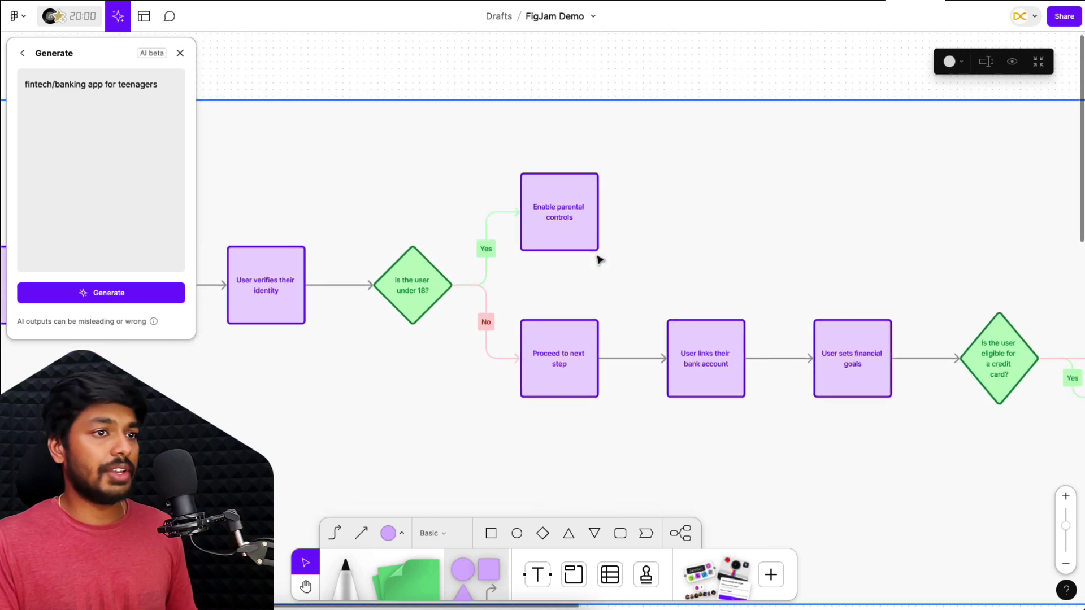
pyautogui.hscroll(20, 688, 340)
pyautogui.scroll(-4, 688, 340)
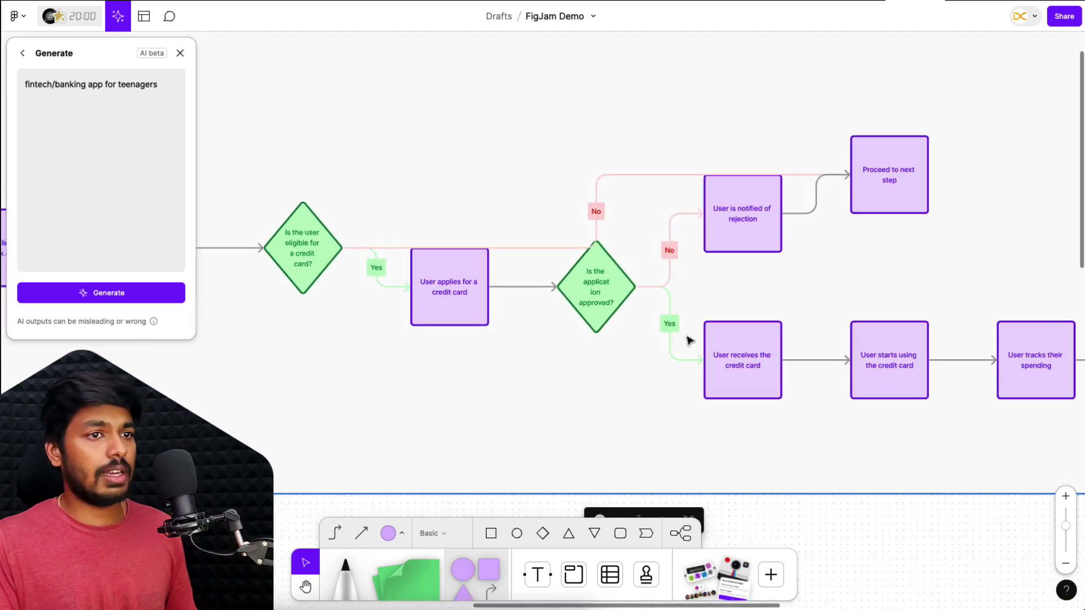
pyautogui.scroll(-5, 688, 339)
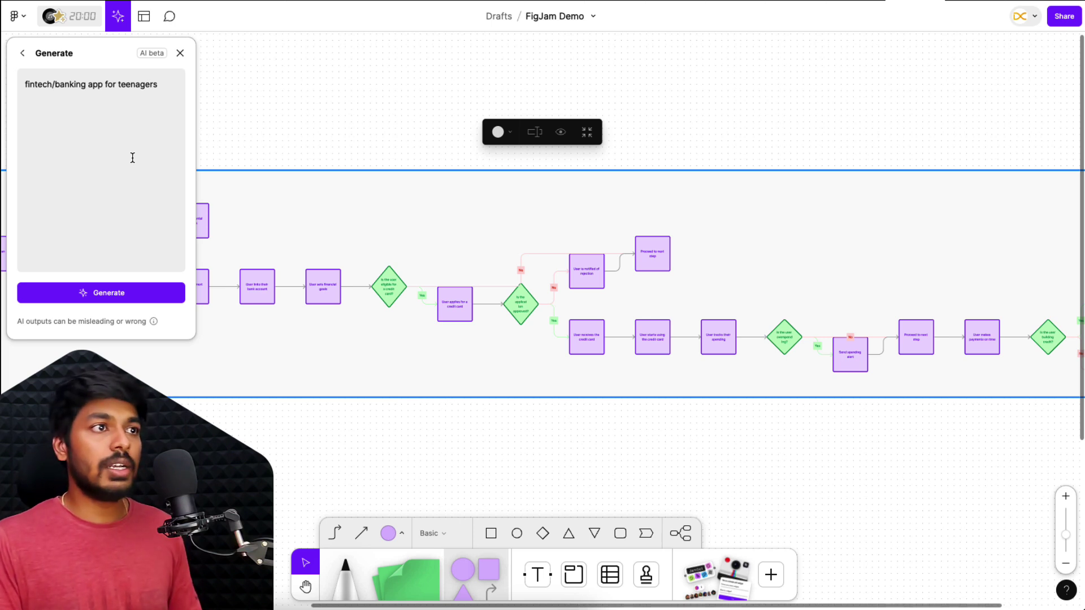
pyautogui.scroll(-5, 472, 252)
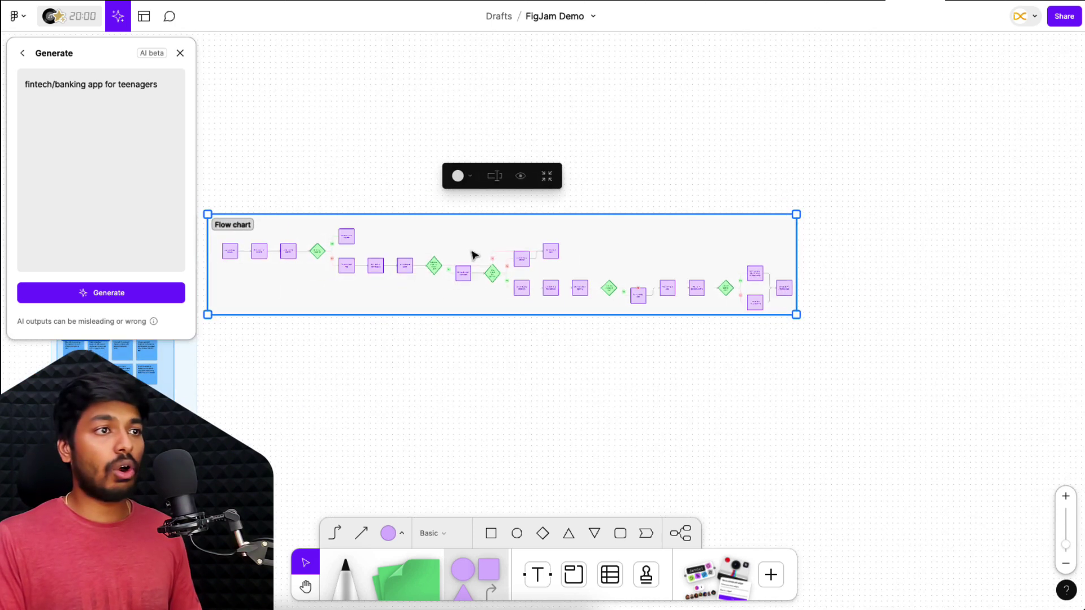
# - Undo the flow chart, extend the prompt with a UX research request, and regenerate
pyautogui.hotkey('ctrl', 'z')
pyautogui.hotkey('ctrl', 'z')
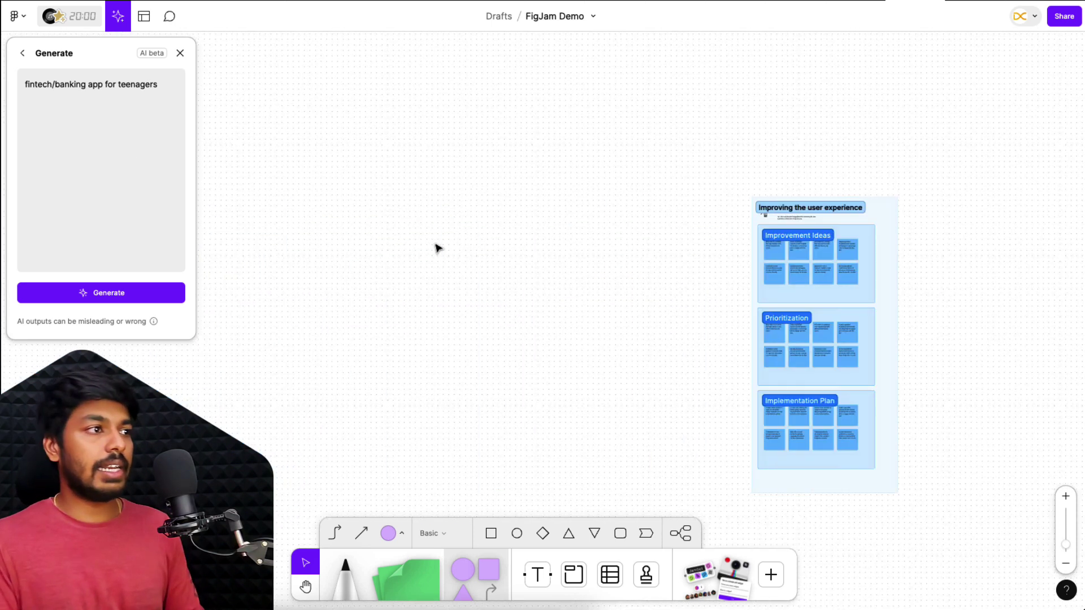
pyautogui.click(139, 104)
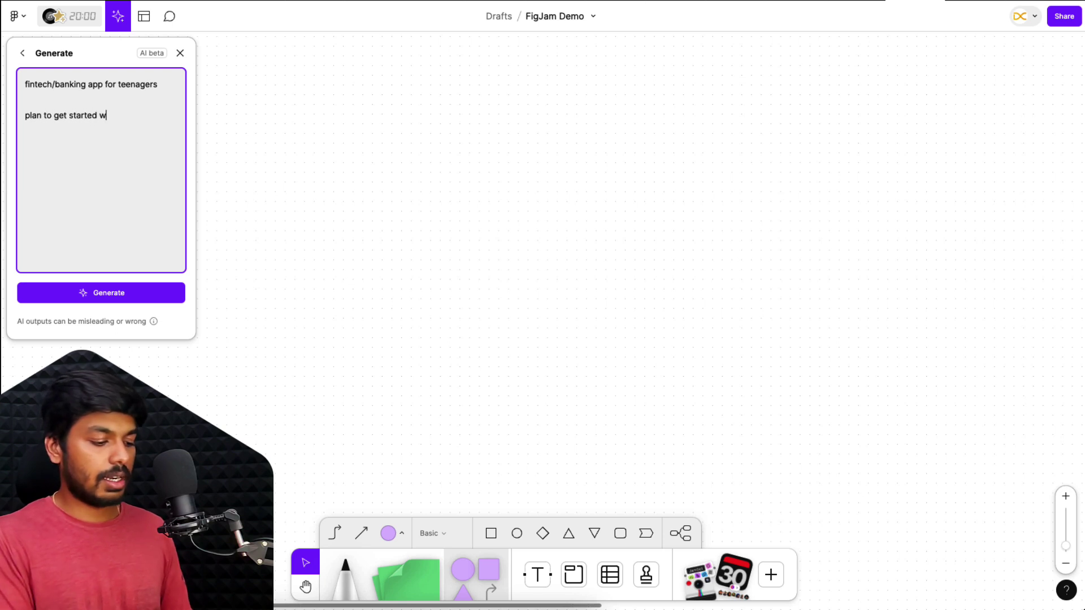
pyautogui.write('search')
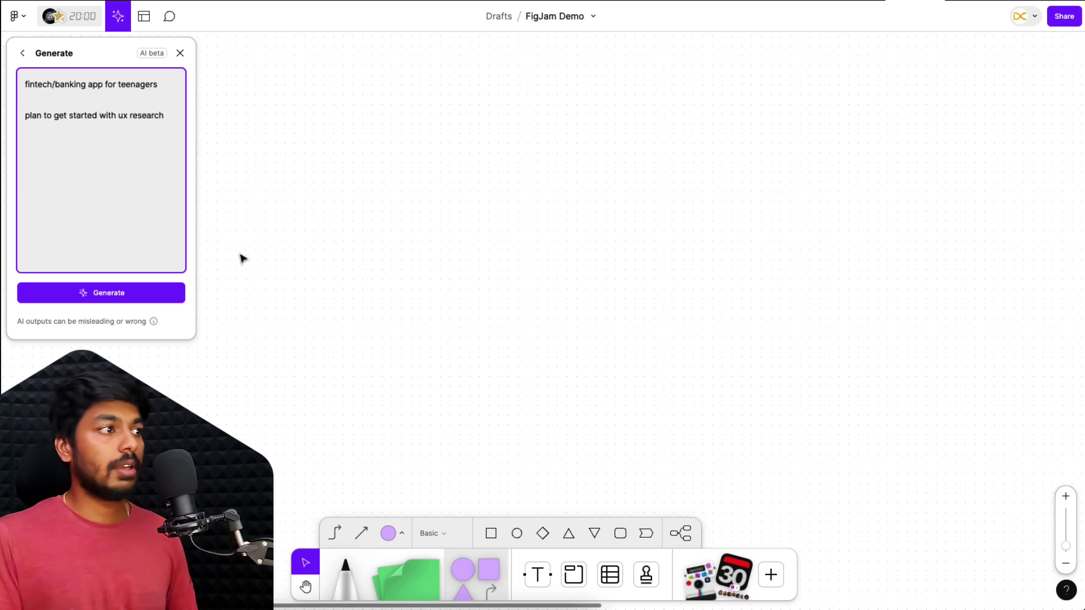
pyautogui.click(110, 291)
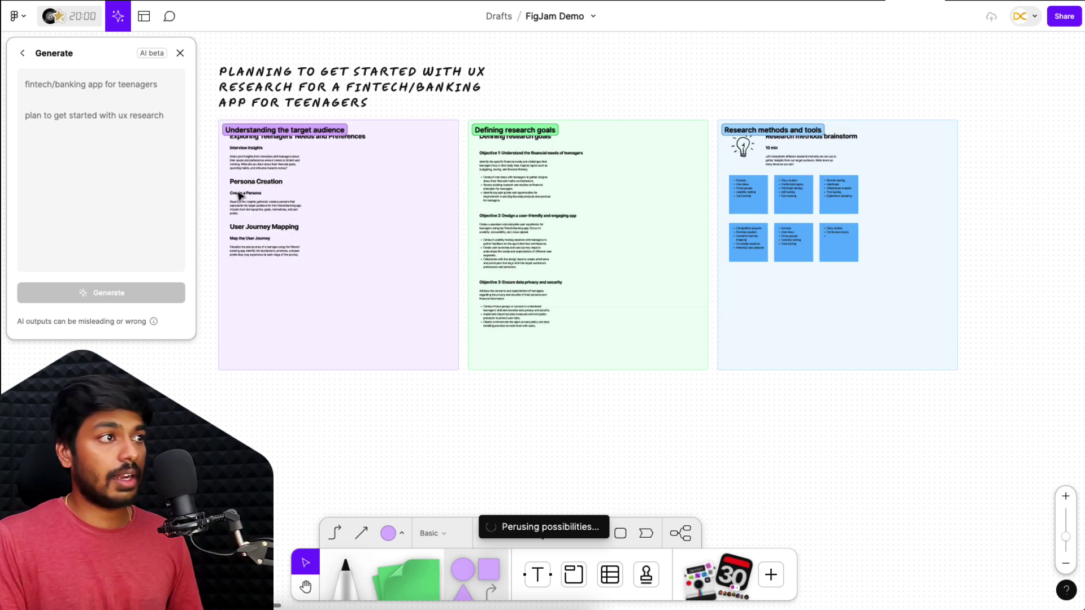
# - Pan over the research plan to the 'Improving the user experience' frame and its Improvement Ideas
pyautogui.click(235, 160)
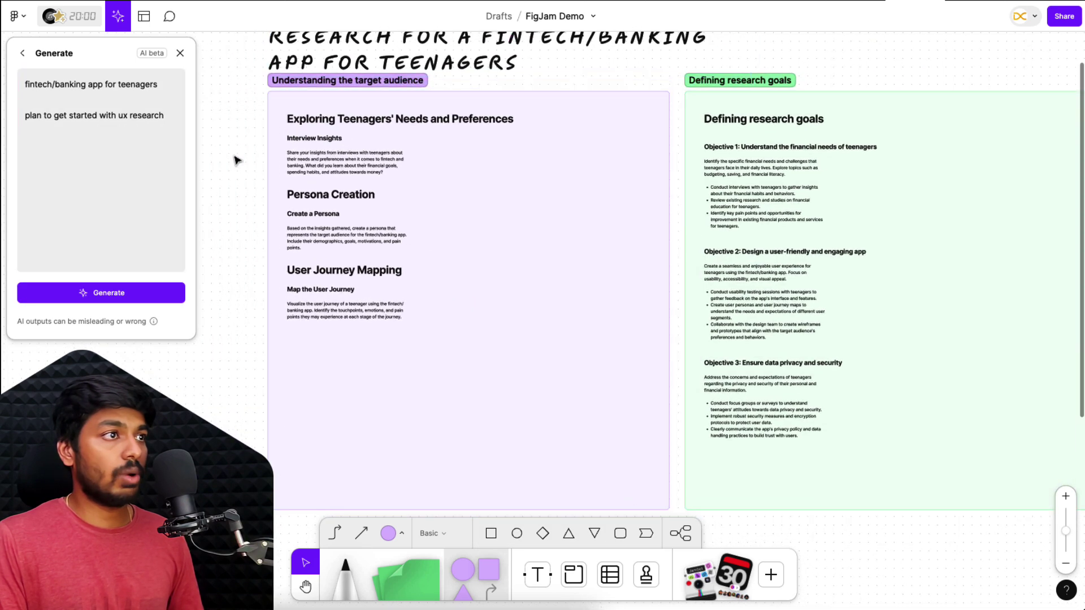
pyautogui.scroll(5, 326, 146)
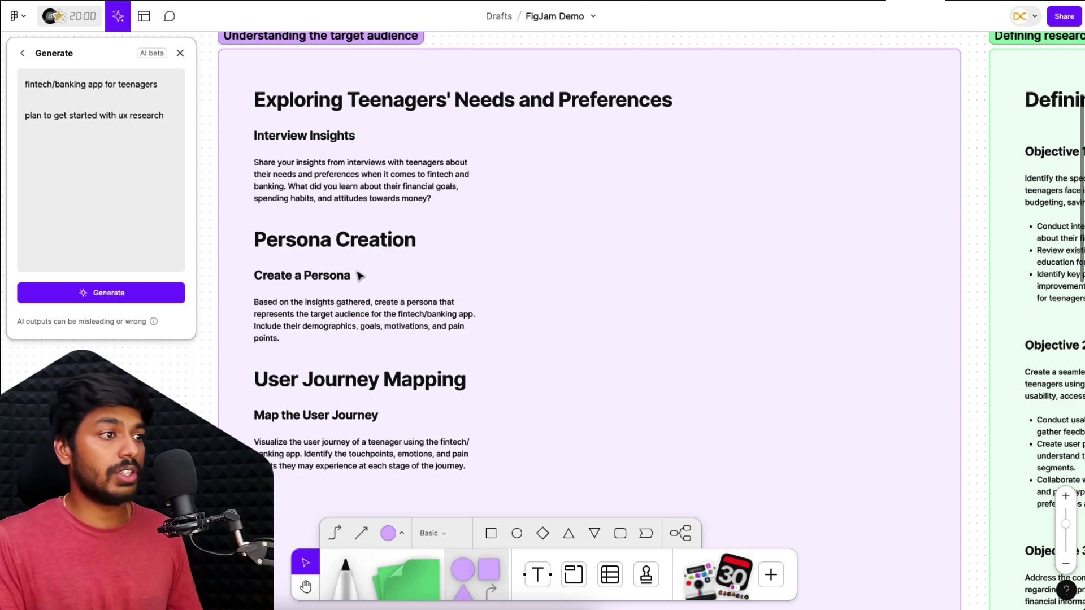
pyautogui.scroll(-1, 333, 397)
pyautogui.scroll(-3, 333, 397)
pyautogui.scroll(-5, 327, 383)
pyautogui.scroll(6, 552, 252)
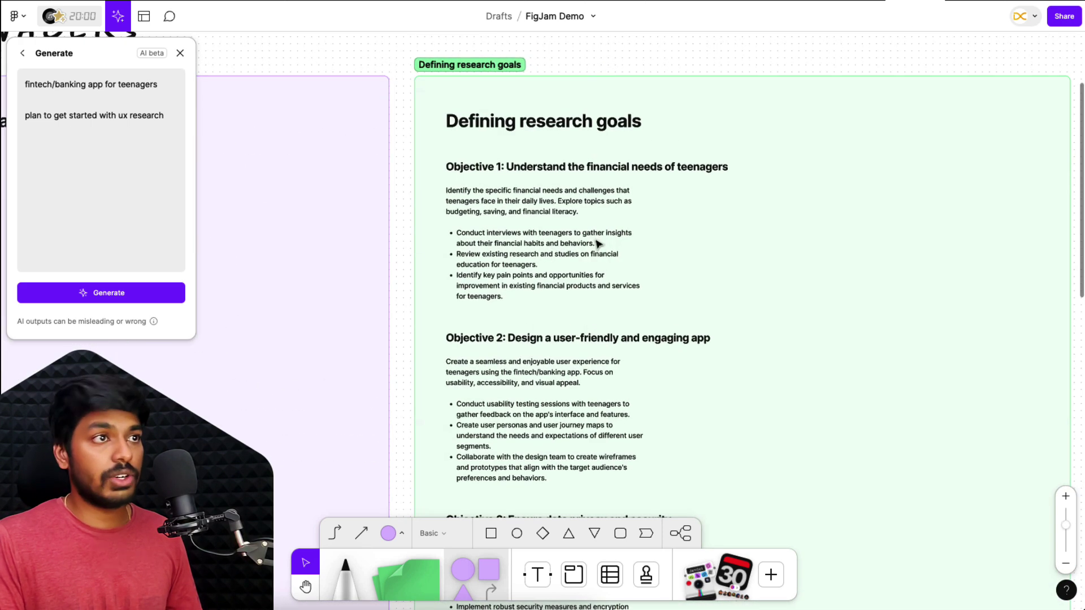
pyautogui.scroll(-3, 599, 245)
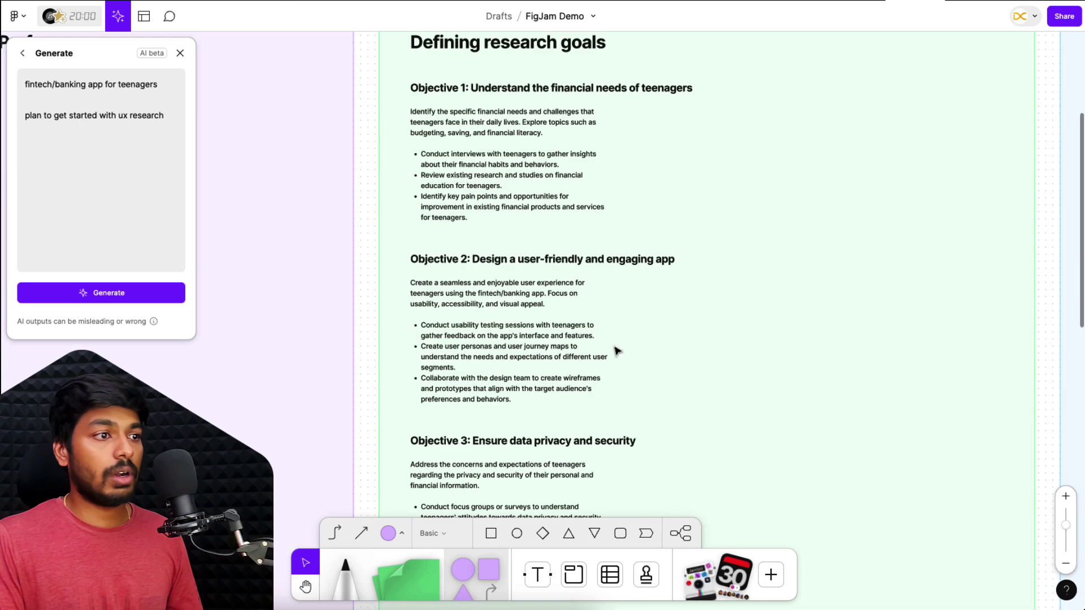
pyautogui.hscroll(3, 616, 349)
pyautogui.scroll(-3, 616, 350)
pyautogui.hscroll(5, 616, 350)
pyautogui.scroll(5, 767, 222)
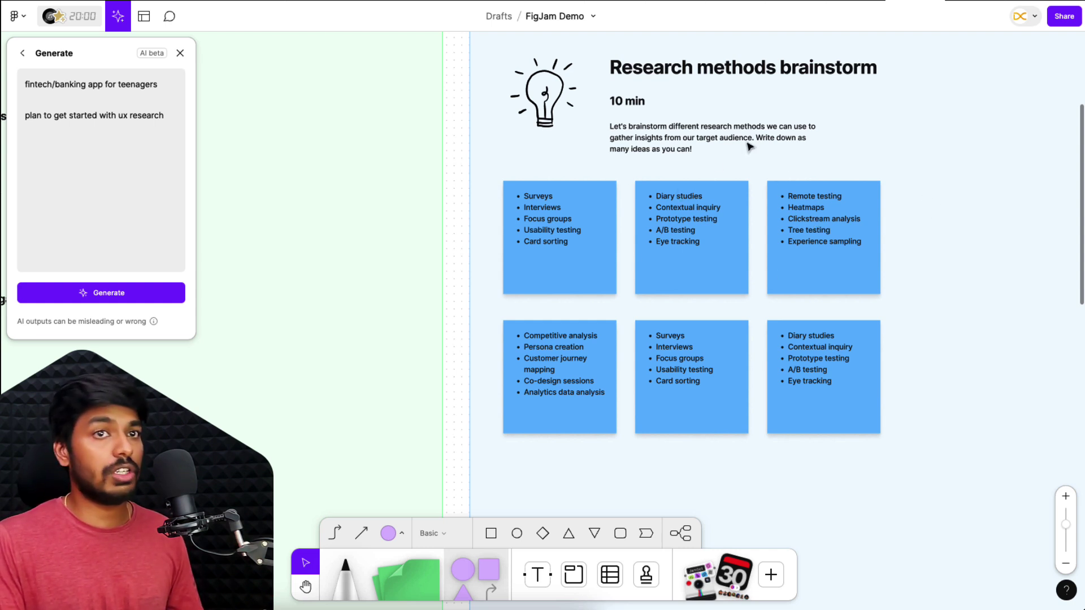
pyautogui.scroll(-5, 496, 169)
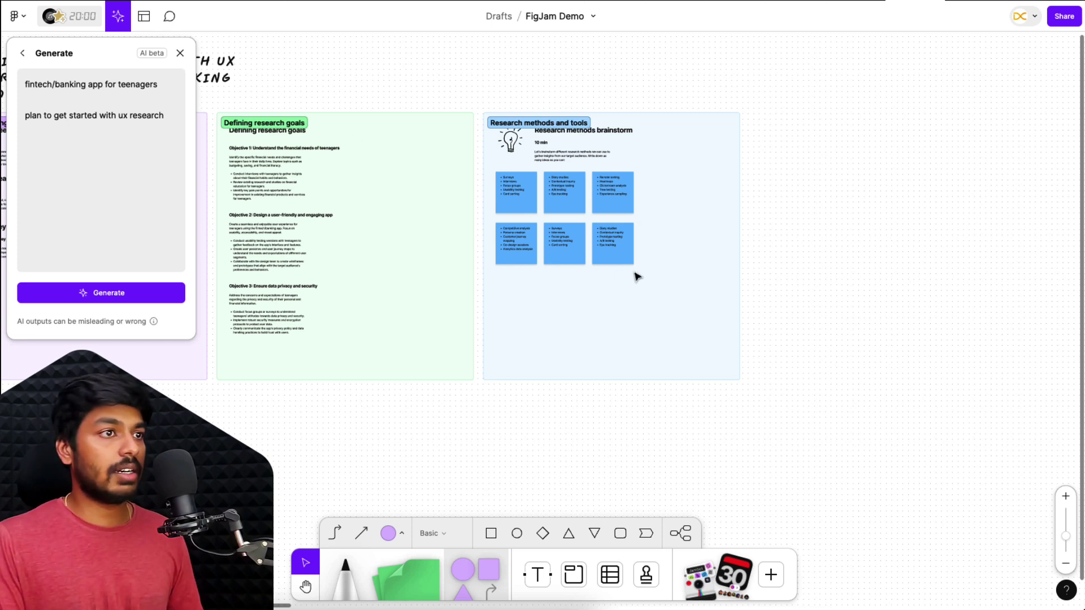
pyautogui.hscroll(5, 637, 277)
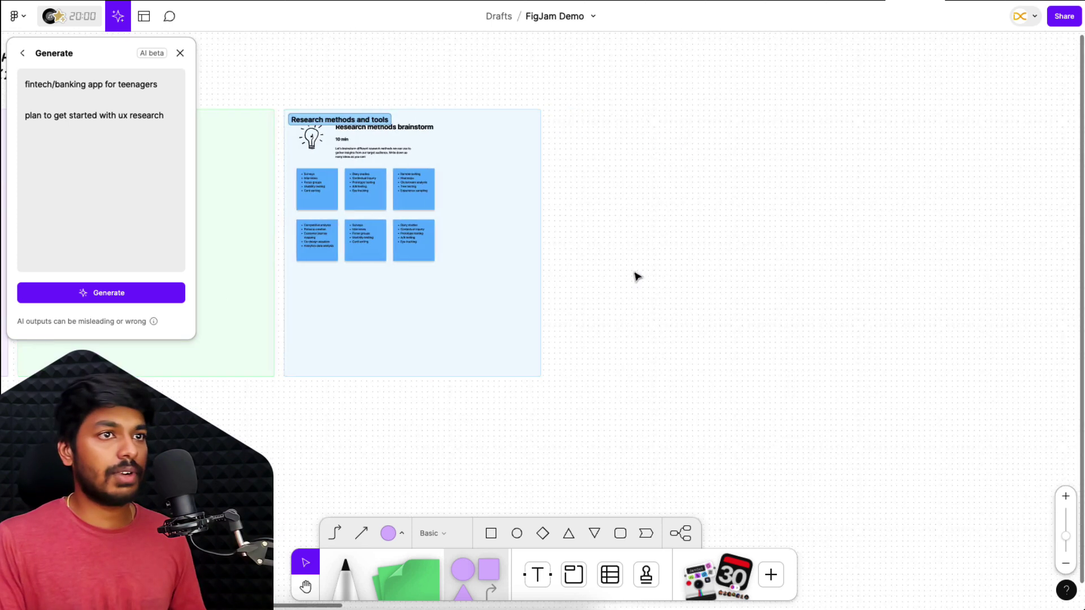
pyautogui.scroll(-3, 637, 276)
pyautogui.hscroll(15, 573, 278)
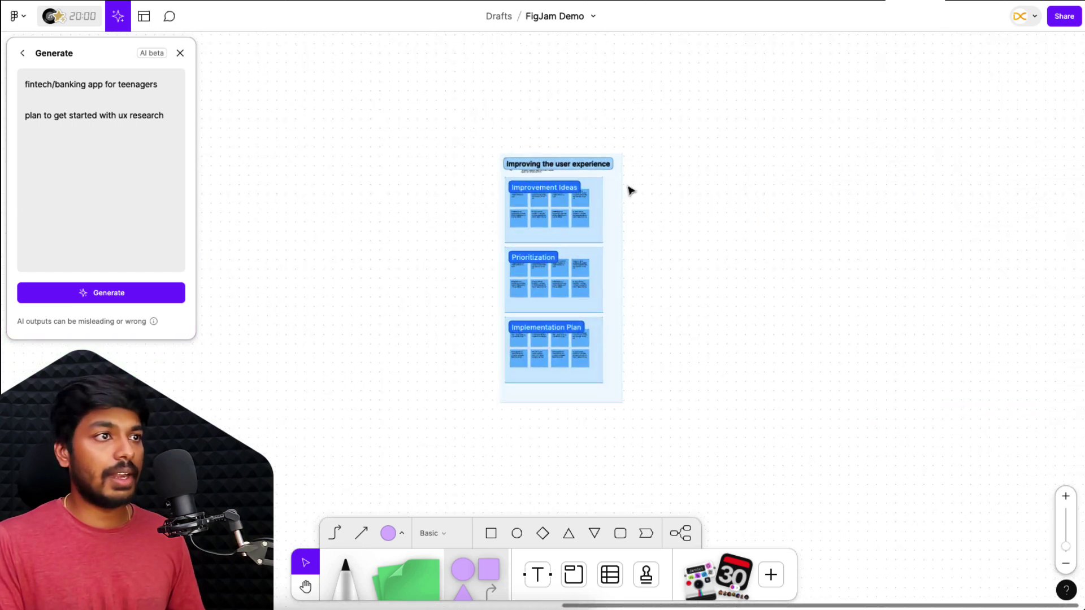
# - Close the Generate panel and run FigJam AI's Sort stickies on the Improvement Ideas section
pyautogui.scroll(8, 627, 189)
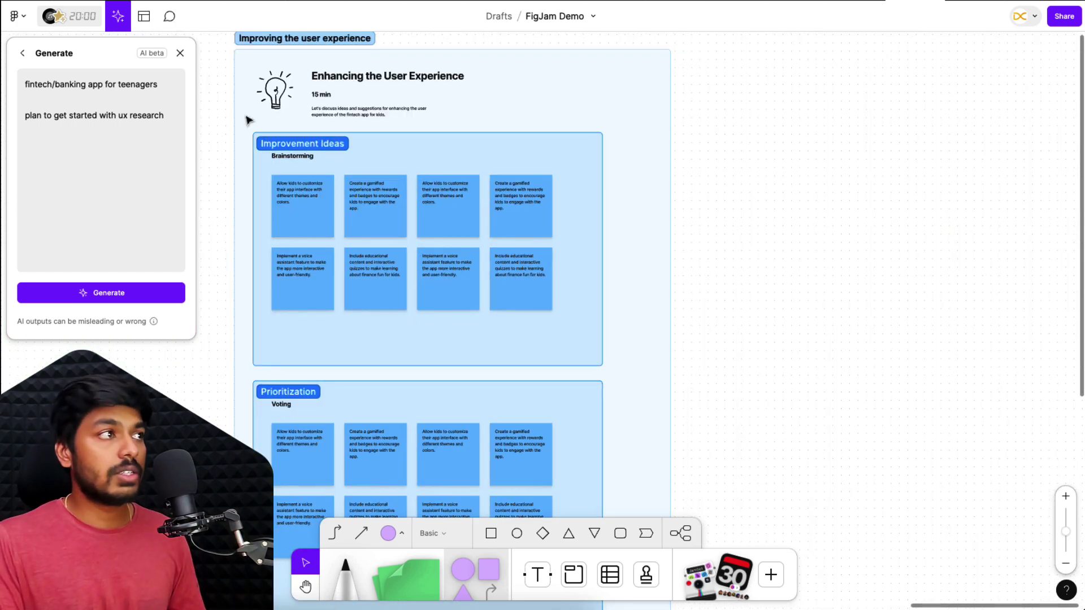
pyautogui.click(180, 53)
pyautogui.scroll(3, 525, 197)
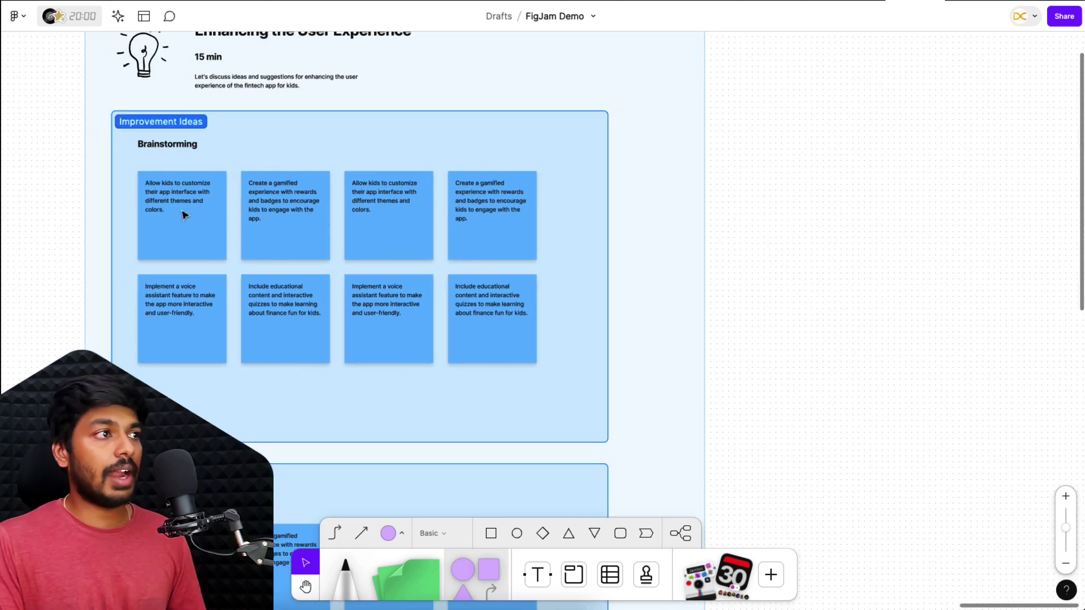
pyautogui.click(361, 155)
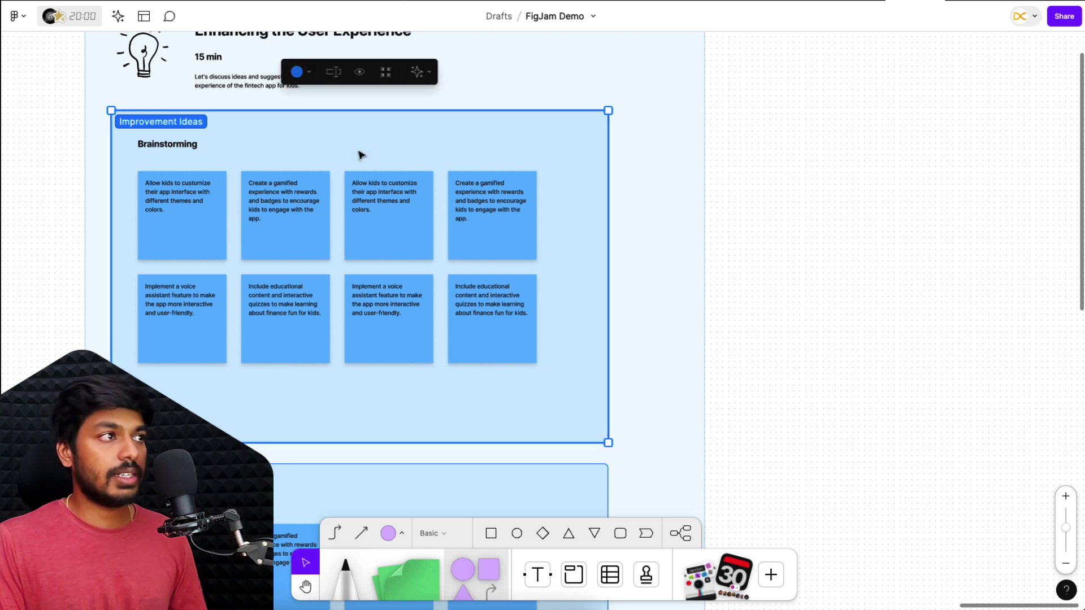
pyautogui.click(416, 78)
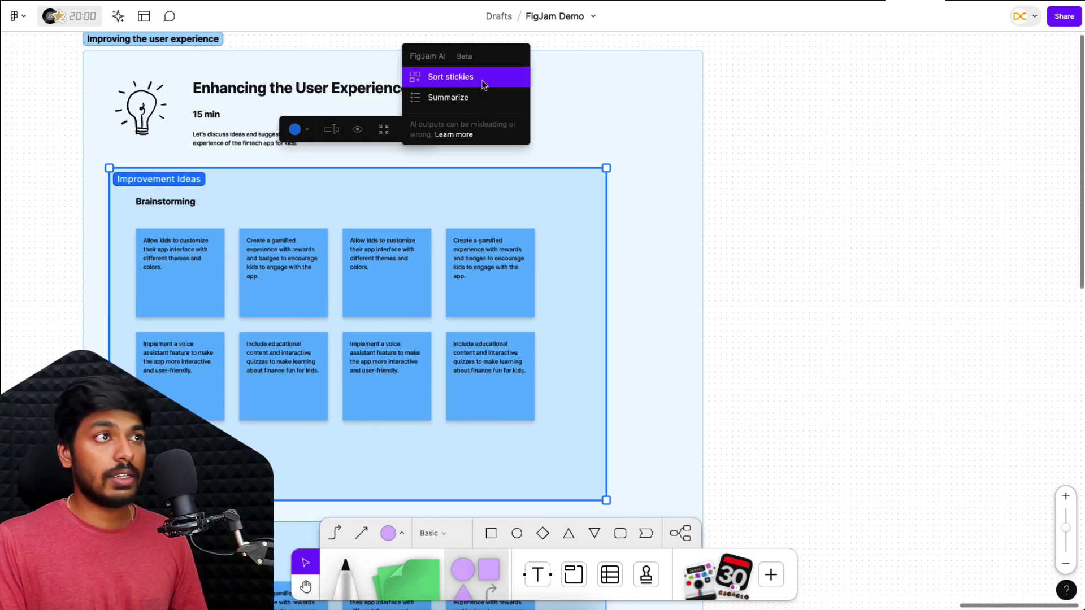
pyautogui.click(483, 84)
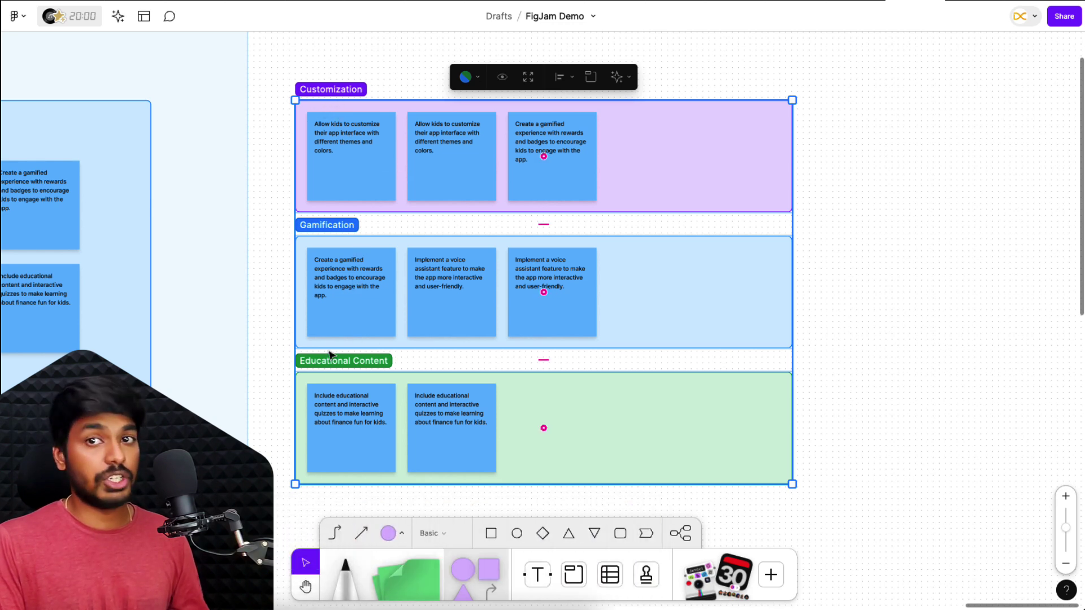
pyautogui.hscroll(-10, 330, 354)
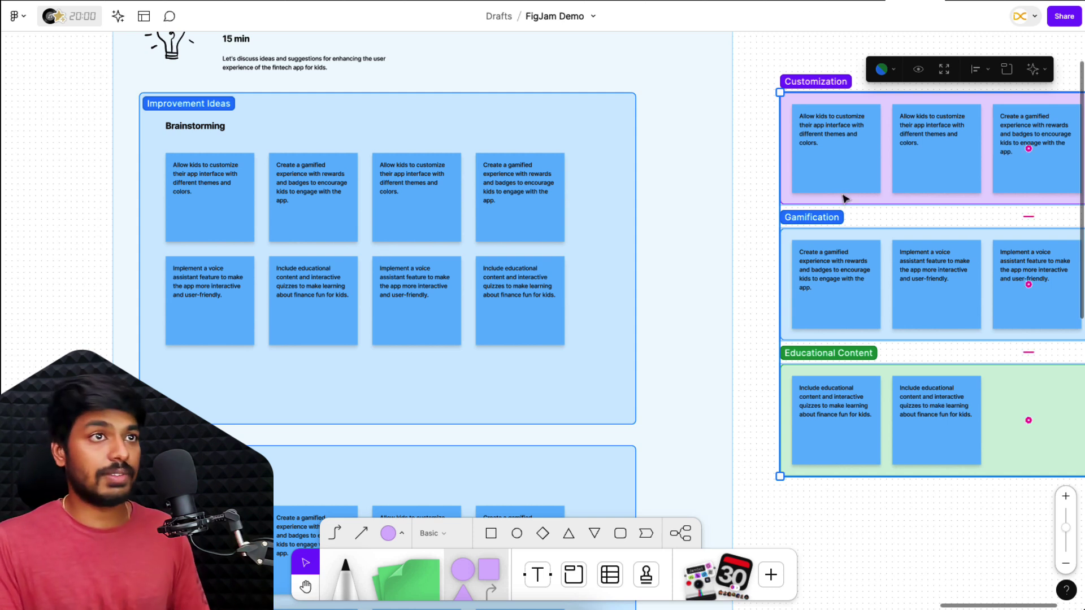
# - Delete the sorted Customization, Gamification and Educational Content groups, then AI-summarize the Improvement Ideas section
pyautogui.press('Delete')
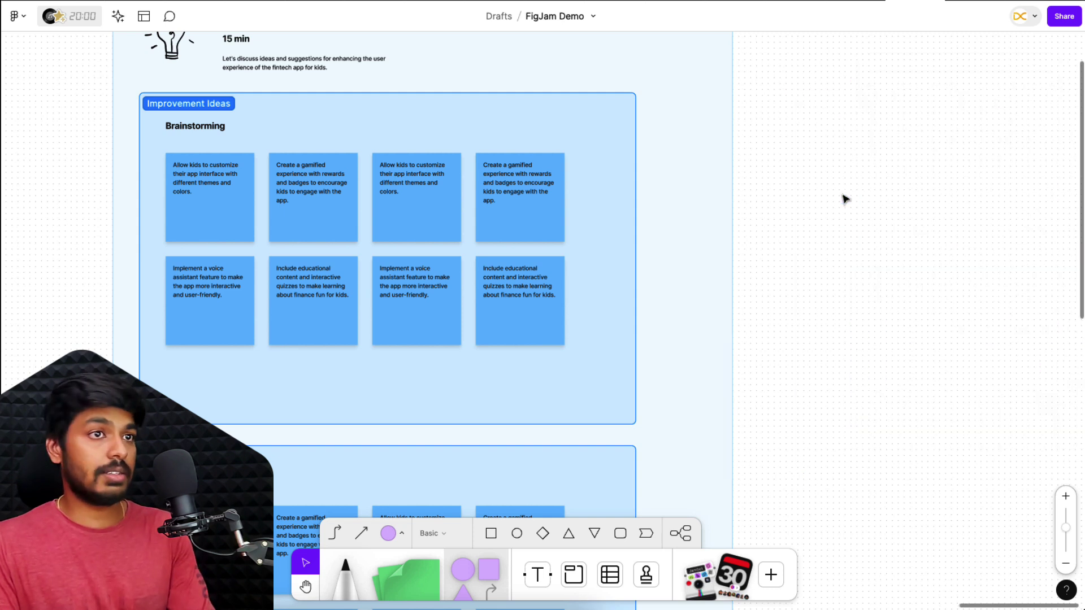
pyautogui.click(492, 121)
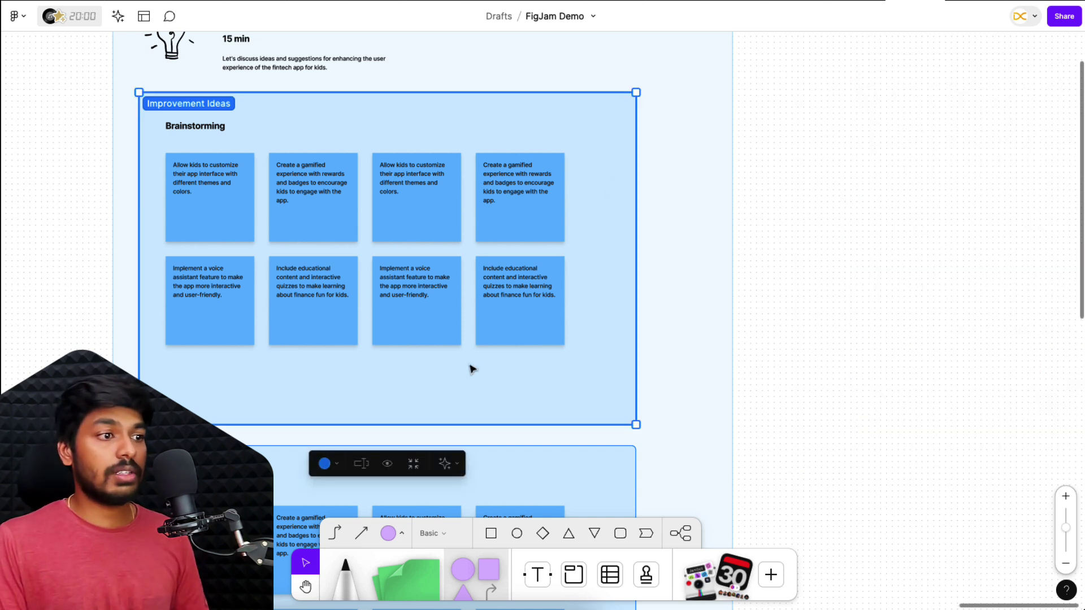
pyautogui.click(444, 463)
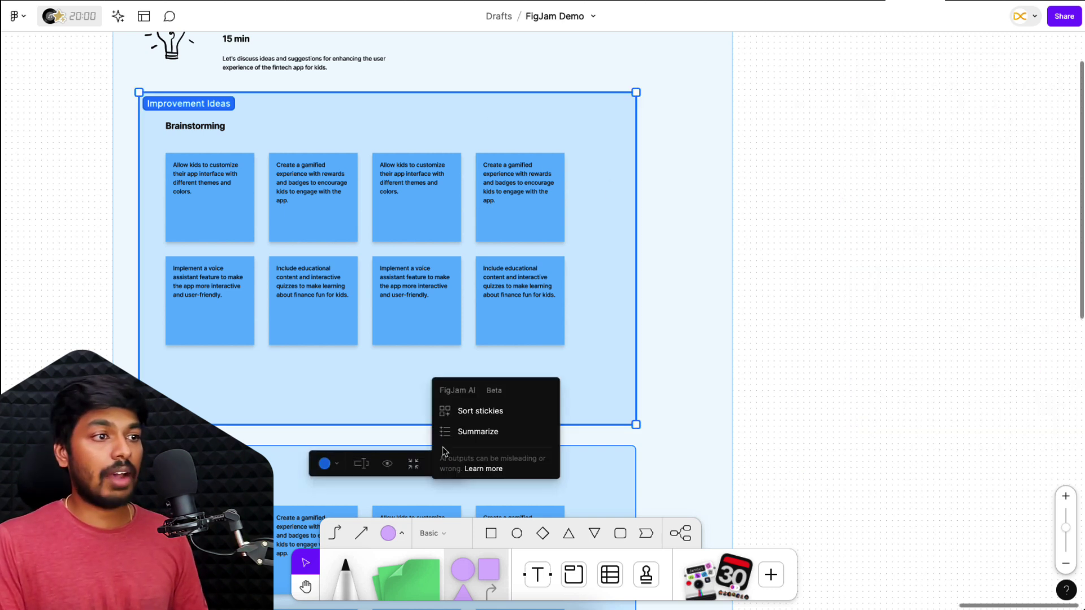
pyautogui.click(478, 432)
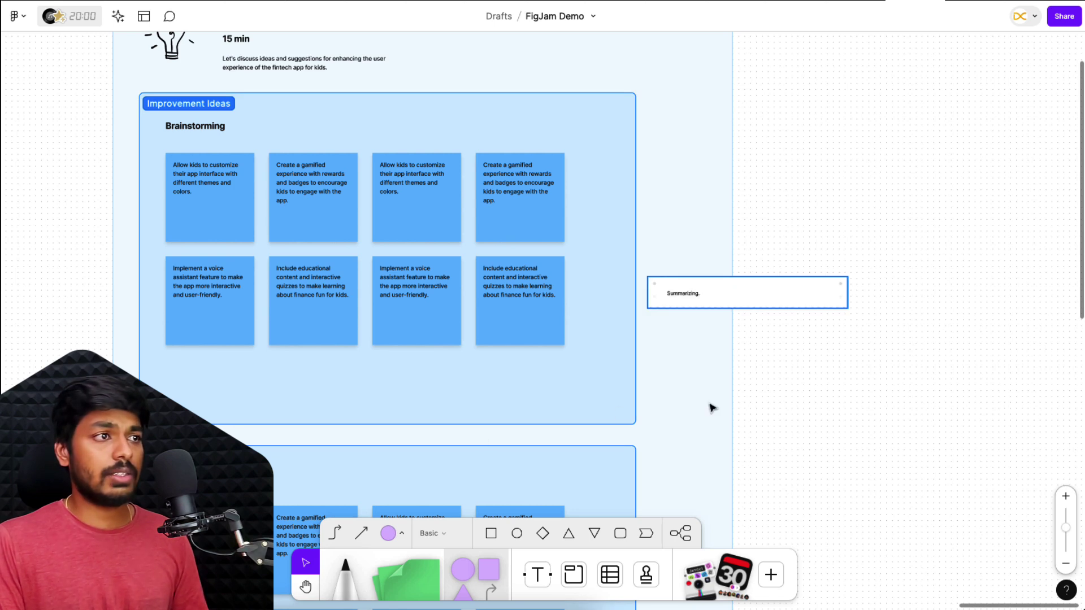
# - Remove the generated 'Ideas for a kids' finance app' summary card
pyautogui.scroll(-5, 533, 331)
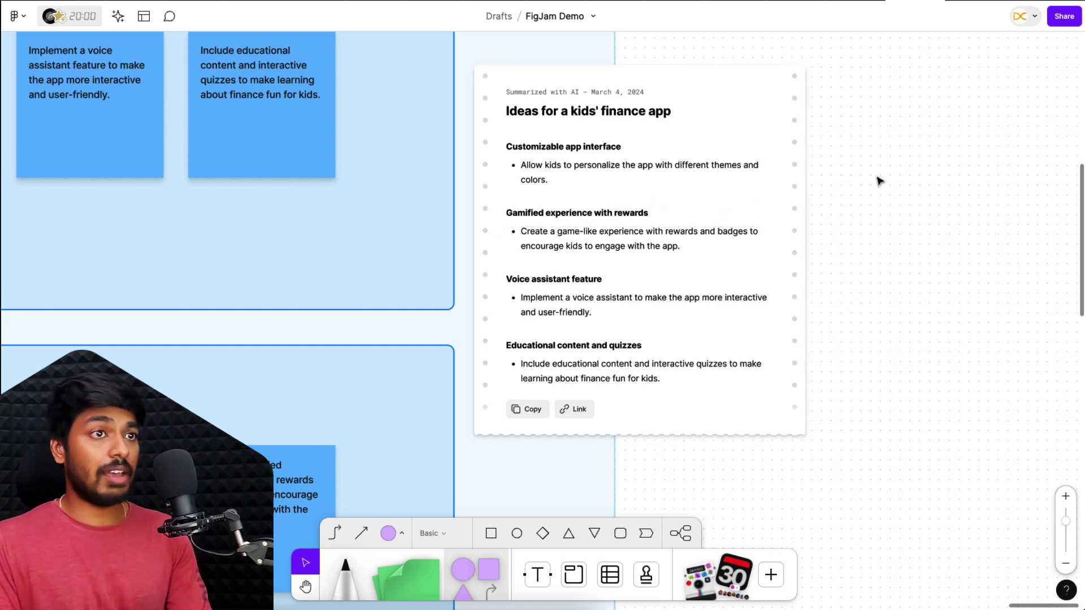
pyautogui.press('Escape')
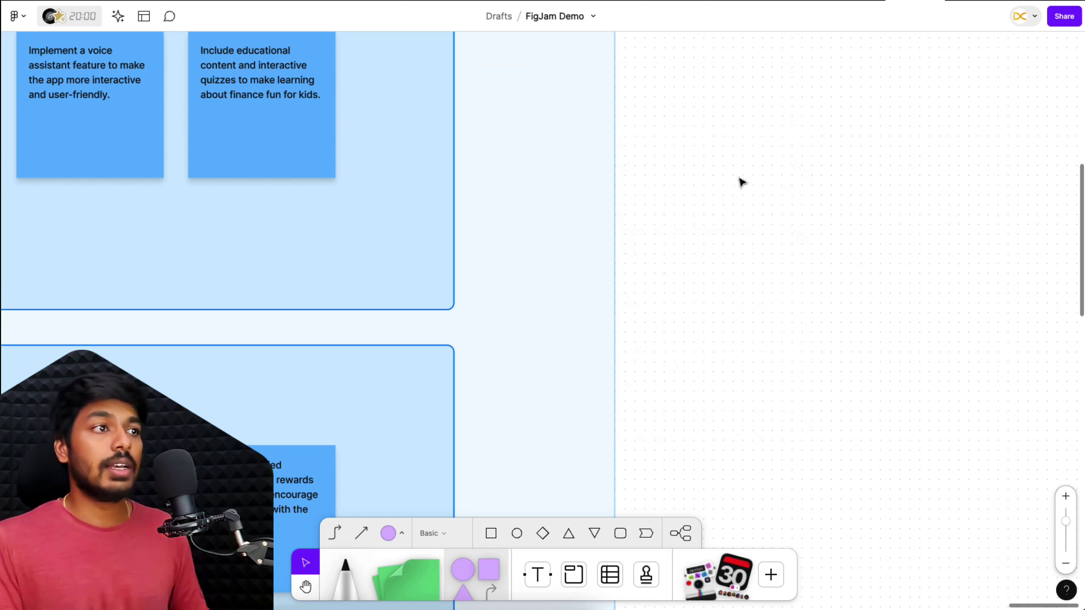
pyautogui.scroll(-5, 742, 182)
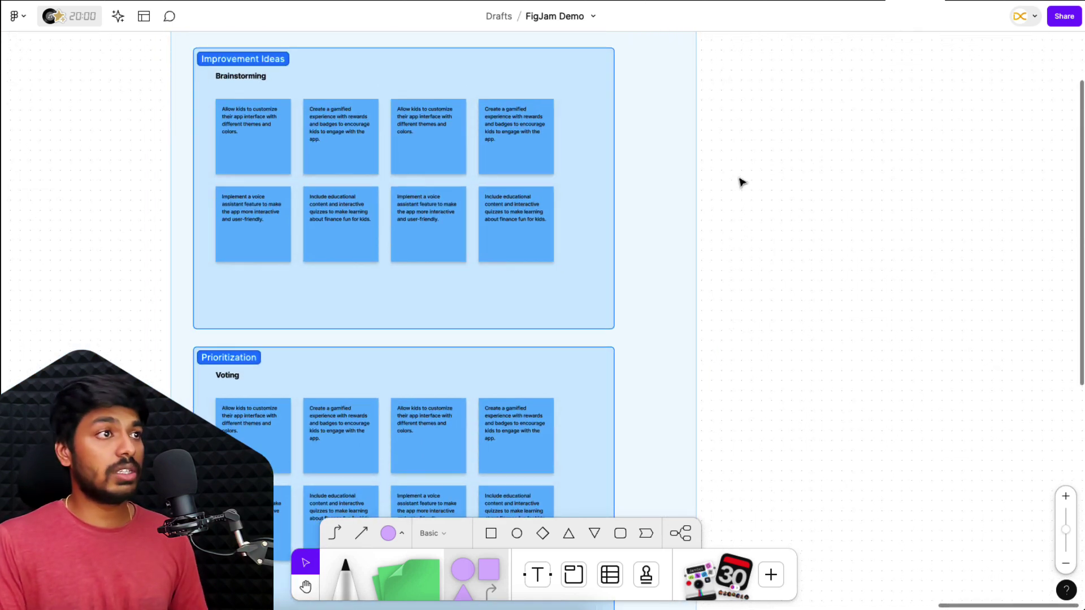
pyautogui.scroll(1, 742, 182)
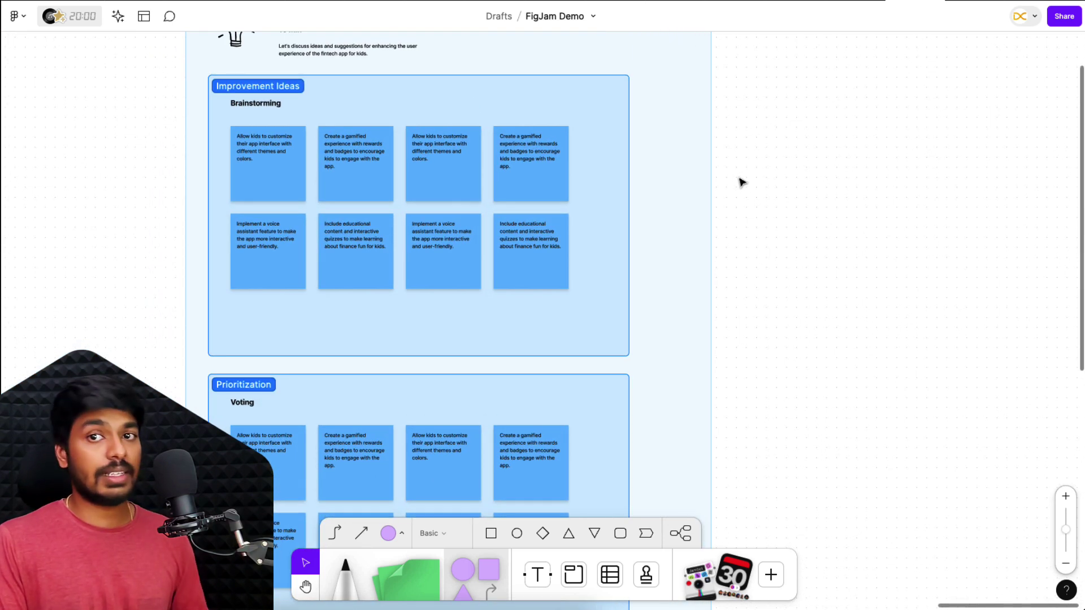
pyautogui.scroll(2, 742, 182)
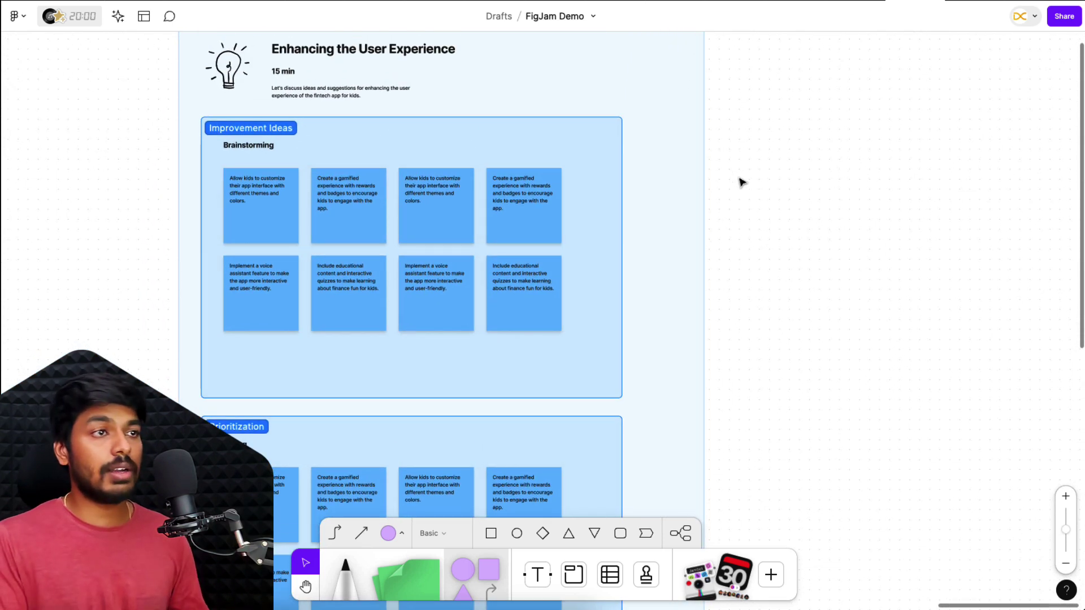
pyautogui.scroll(2, 631, 170)
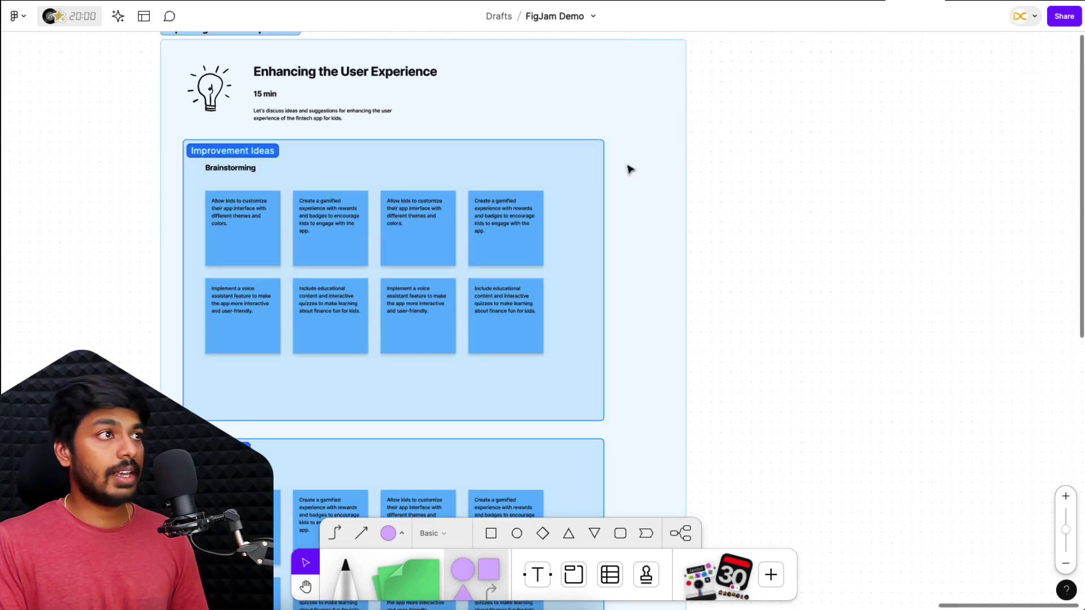
pyautogui.scroll(2, 492, 194)
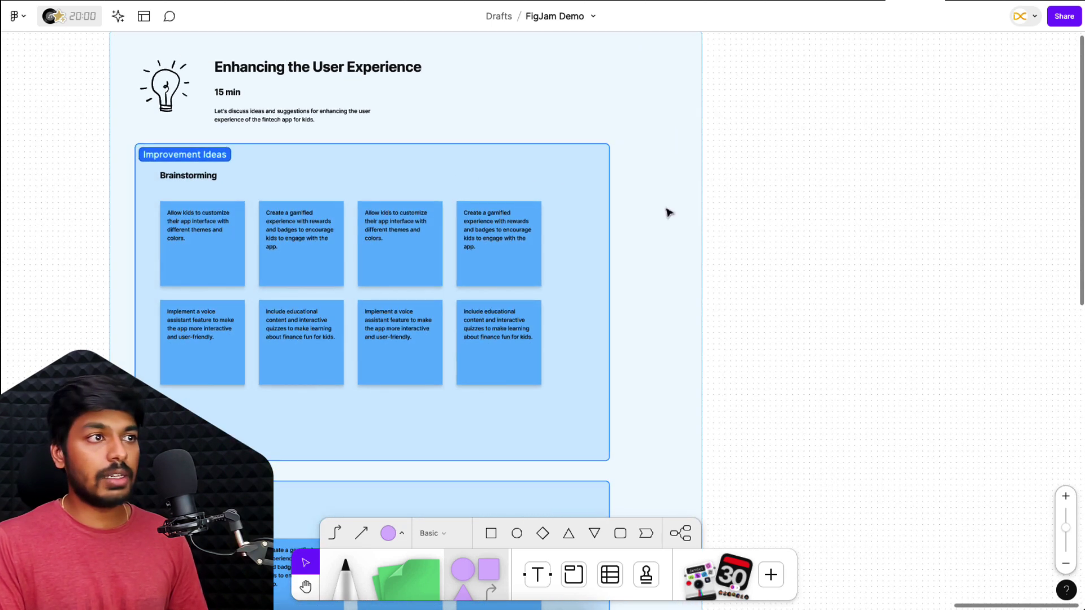
pyautogui.hscroll(2, 669, 212)
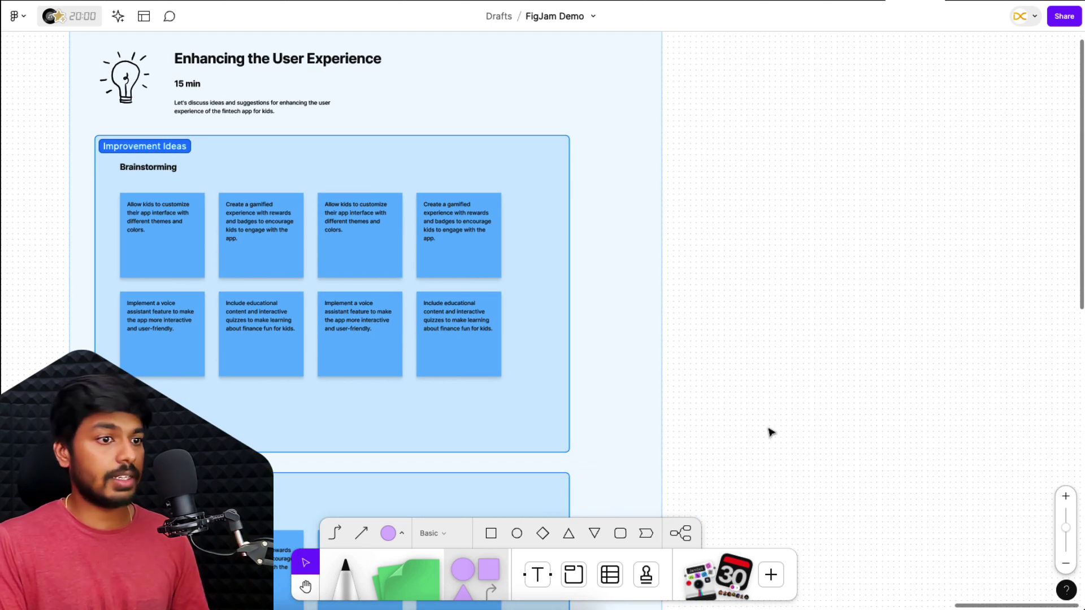
# - Insert the Jambot widget from resources and place it right of the Improvement Ideas section
pyautogui.click(772, 575)
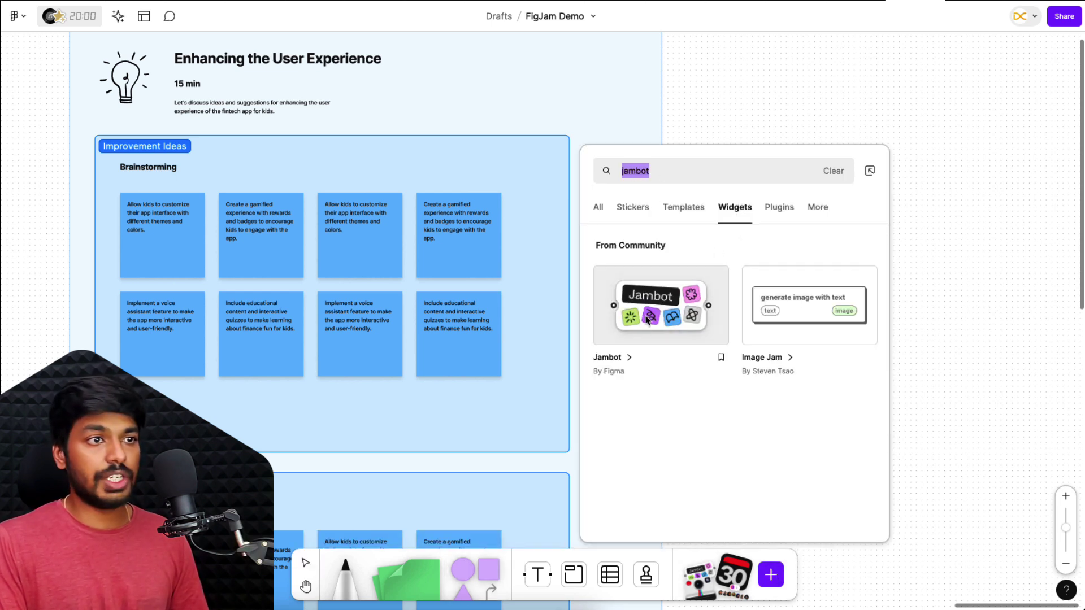
pyautogui.click(661, 302)
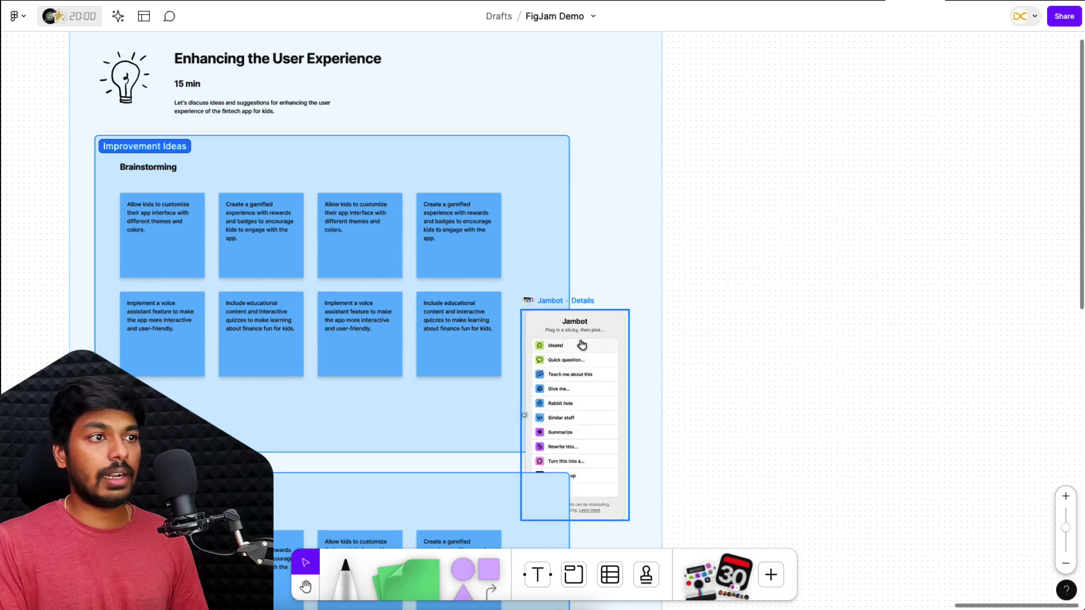
pyautogui.moveTo(604, 330); pyautogui.dragTo(776, 150)
pyautogui.scroll(5, 785, 170)
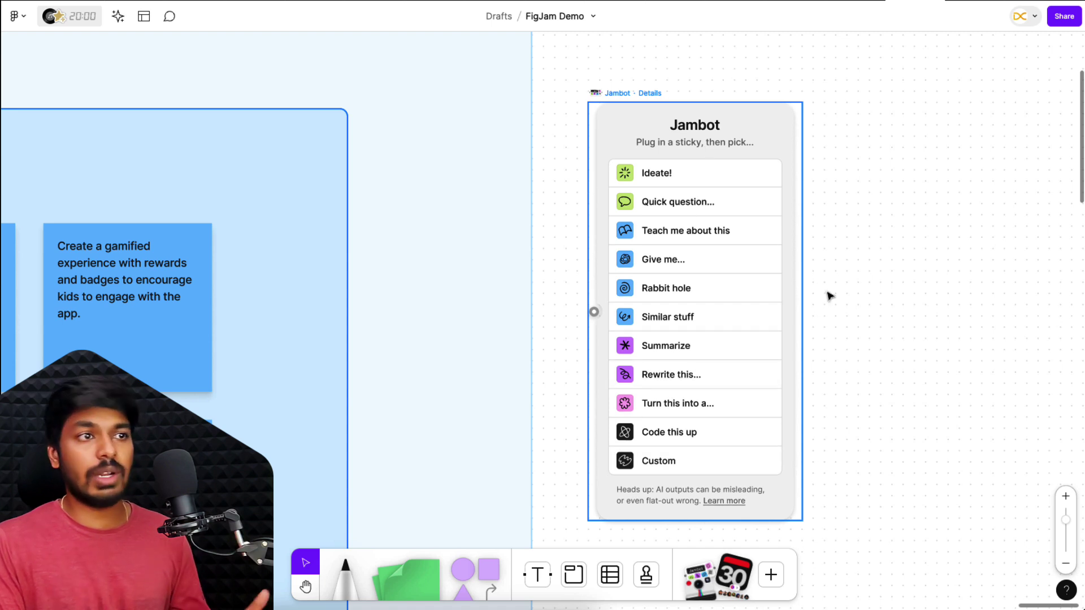
pyautogui.scroll(-1, 222, 282)
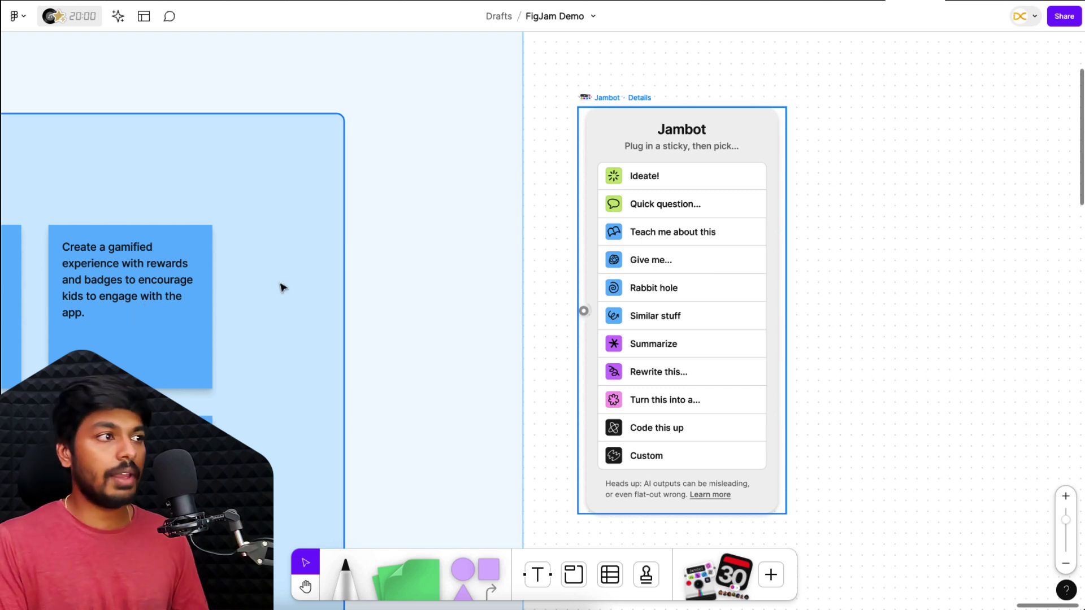
# - Connect the gamified-experience sticky to Jambot's input and run Ideate! for five idea stickies
pyautogui.doubleClick(158, 273)
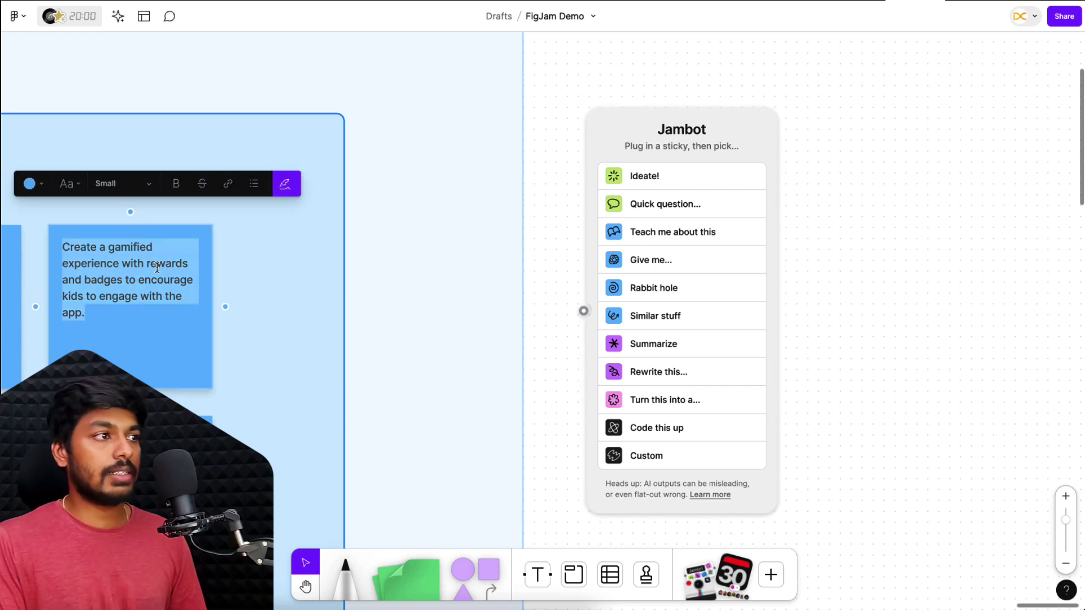
pyautogui.click(325, 262)
pyautogui.click(180, 281)
pyautogui.moveTo(226, 308)
pyautogui.moveTo(225, 307); pyautogui.dragTo(583, 311)
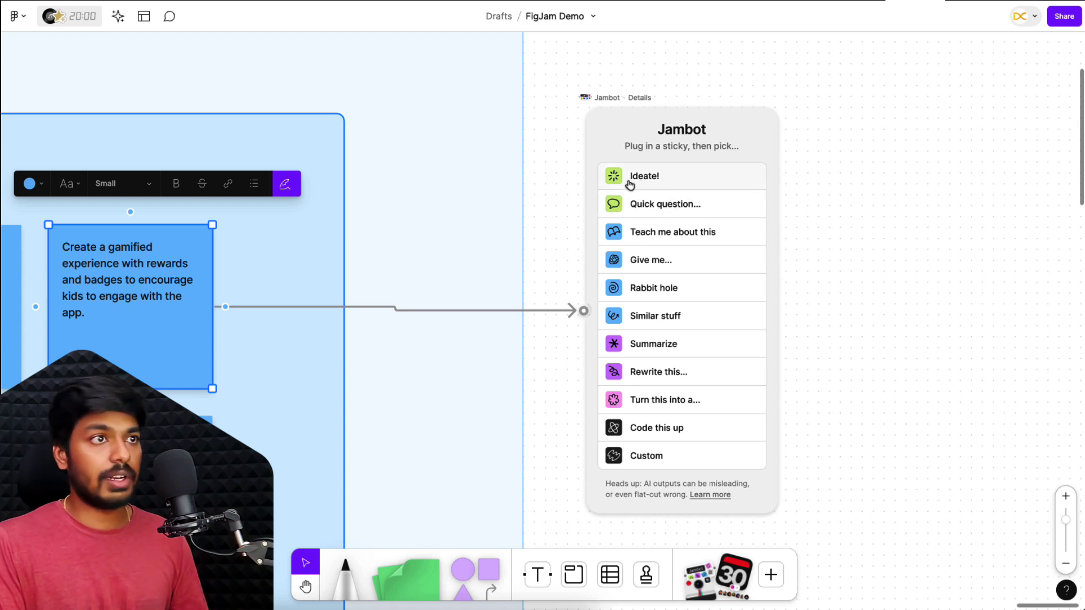
pyautogui.click(659, 181)
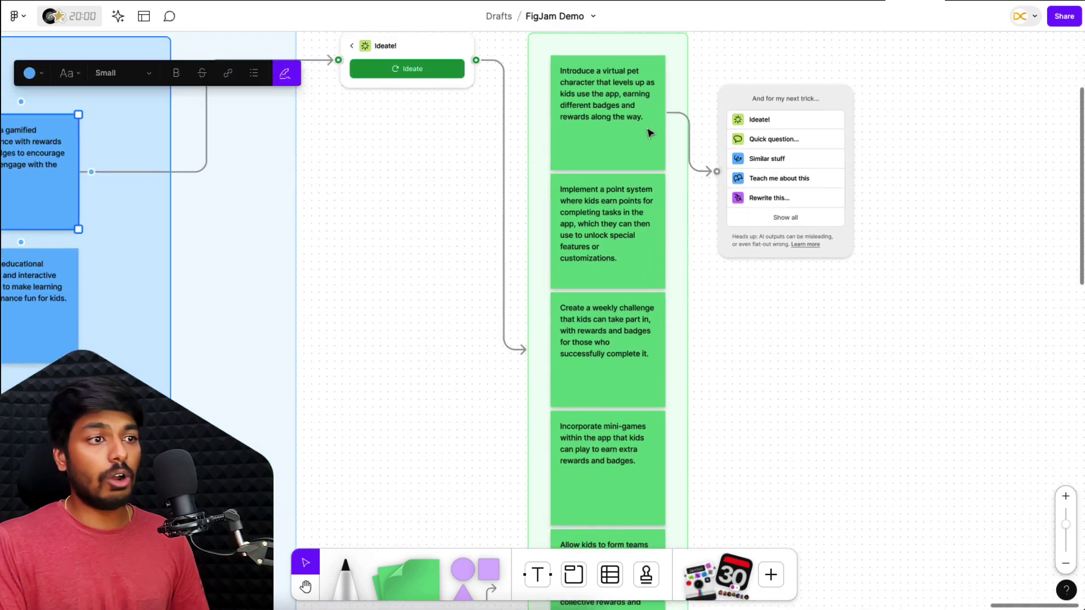
pyautogui.scroll(-3, 483, 323)
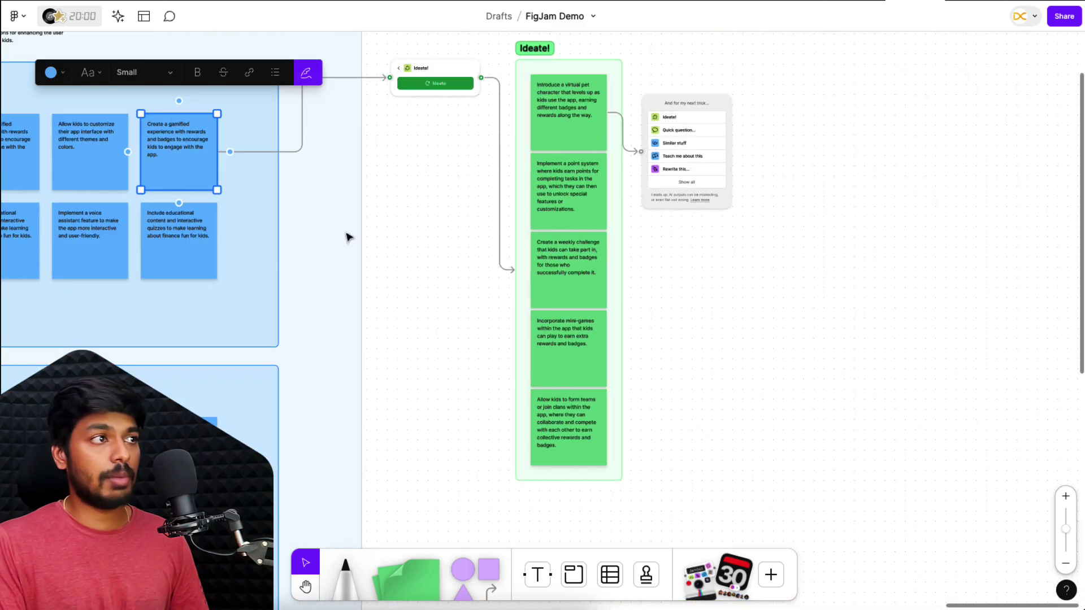
pyautogui.scroll(3, 567, 115)
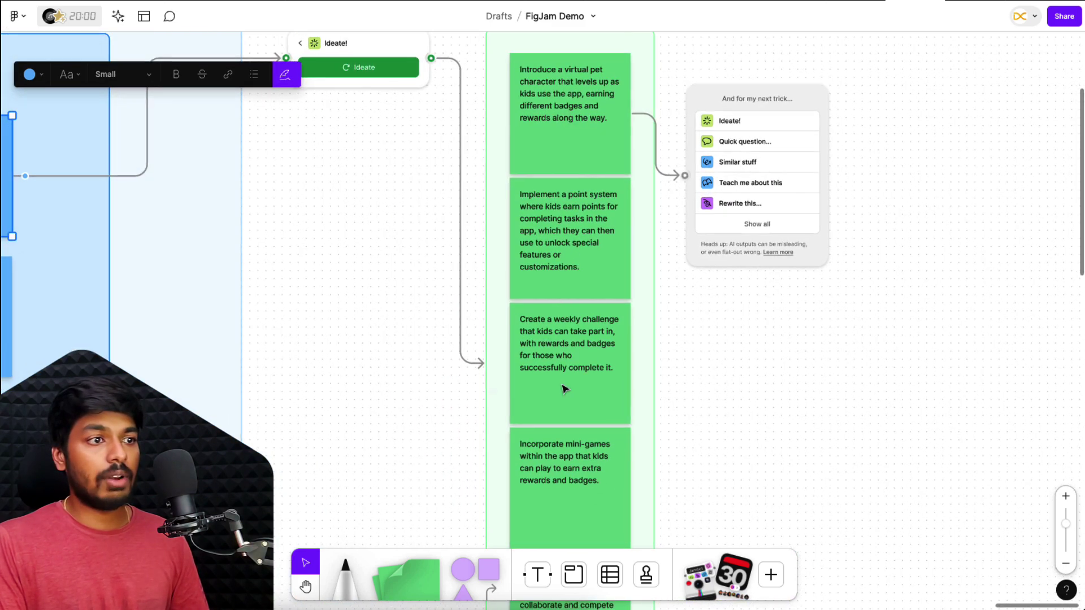
pyautogui.scroll(-2, 564, 387)
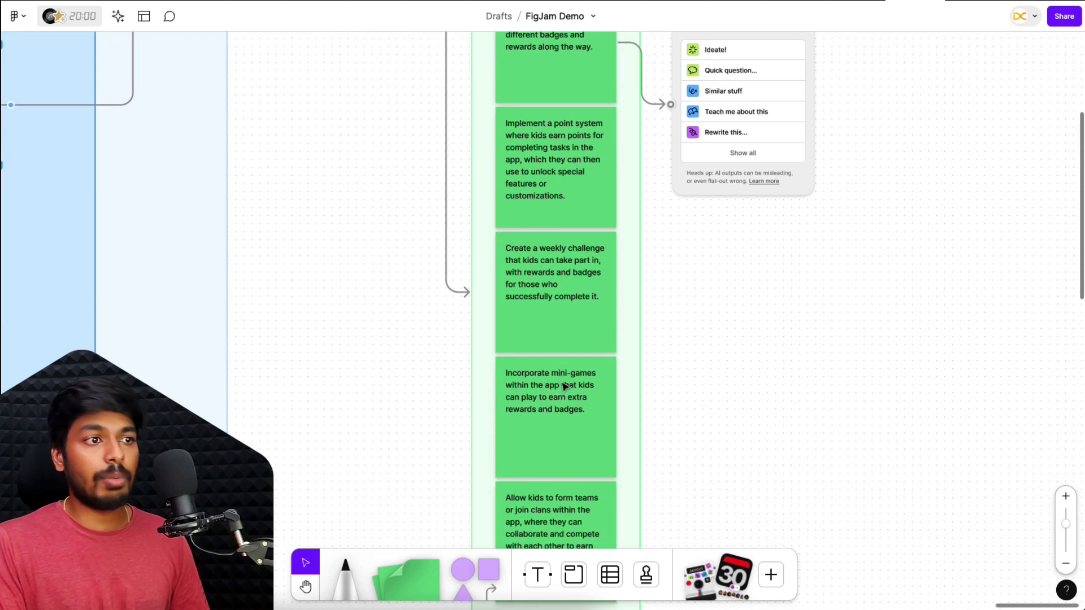
pyautogui.scroll(-1, 565, 339)
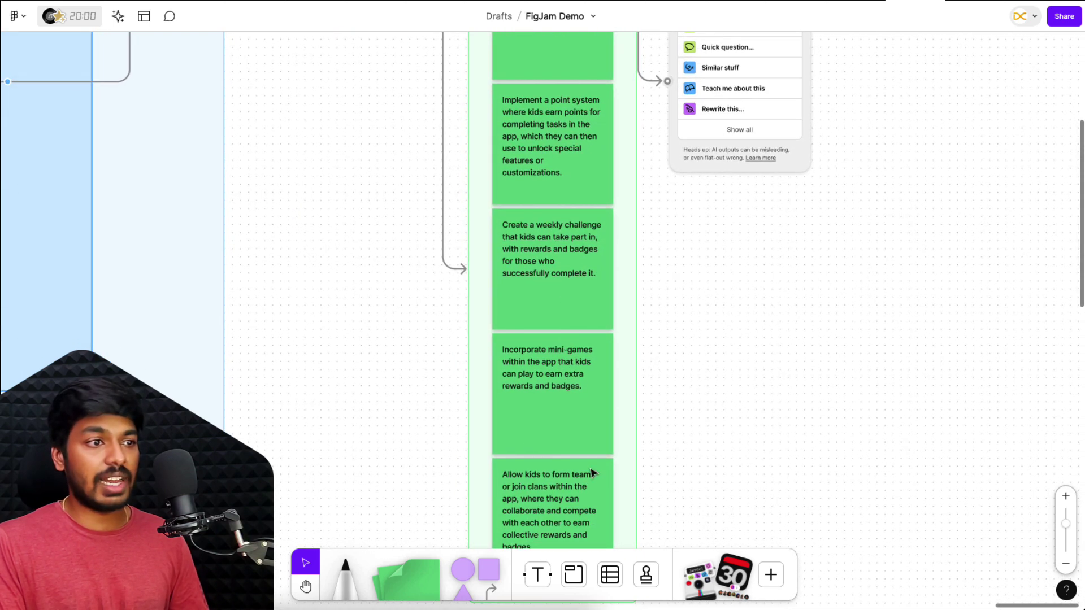
pyautogui.scroll(2, 591, 473)
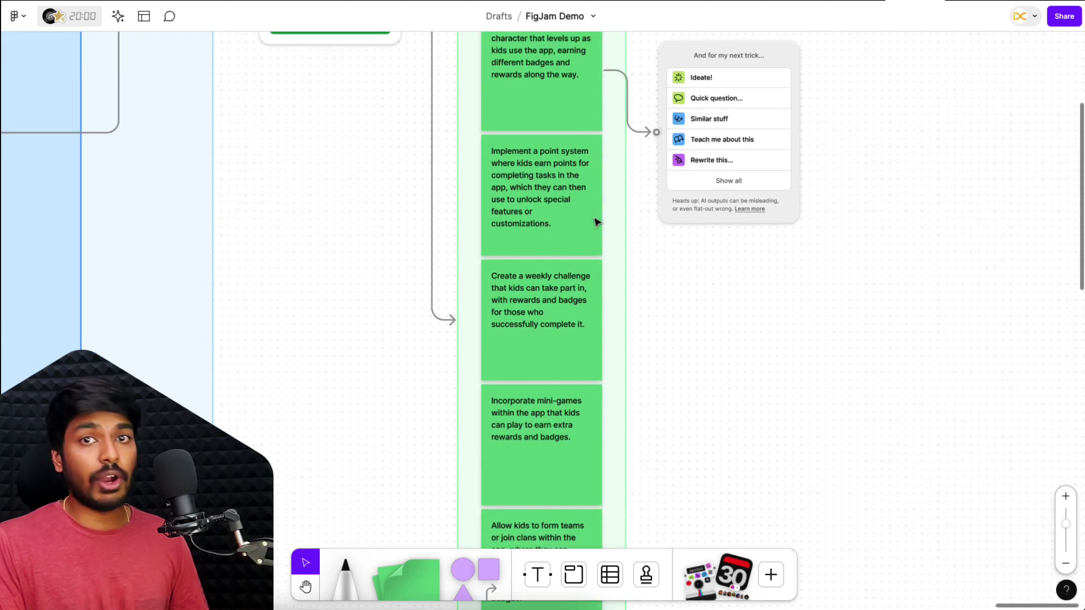
pyautogui.hscroll(1, 597, 222)
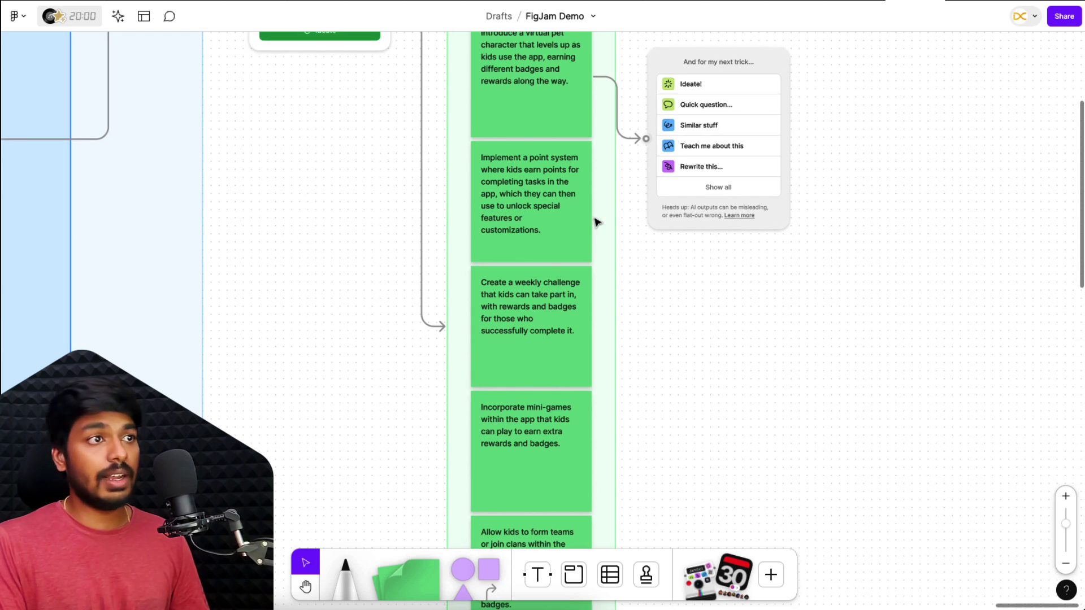
pyautogui.scroll(2, 597, 222)
pyautogui.hscroll(1, 597, 222)
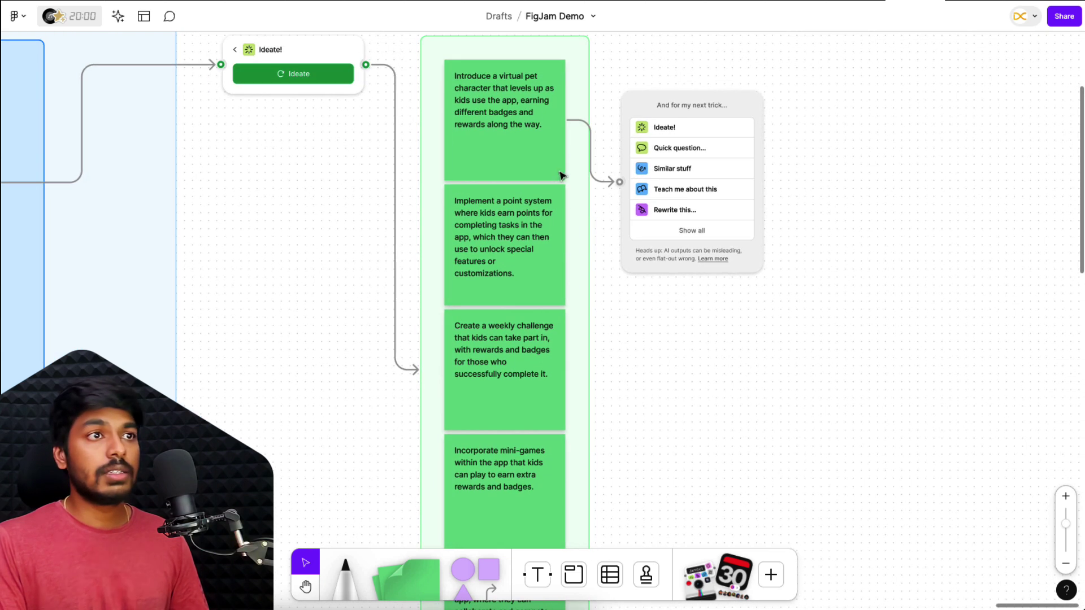
# - Connect the point-system idea sticky to Jambot and delete the first idea's connector
pyautogui.click(518, 209)
pyautogui.moveTo(577, 244); pyautogui.dragTo(620, 222)
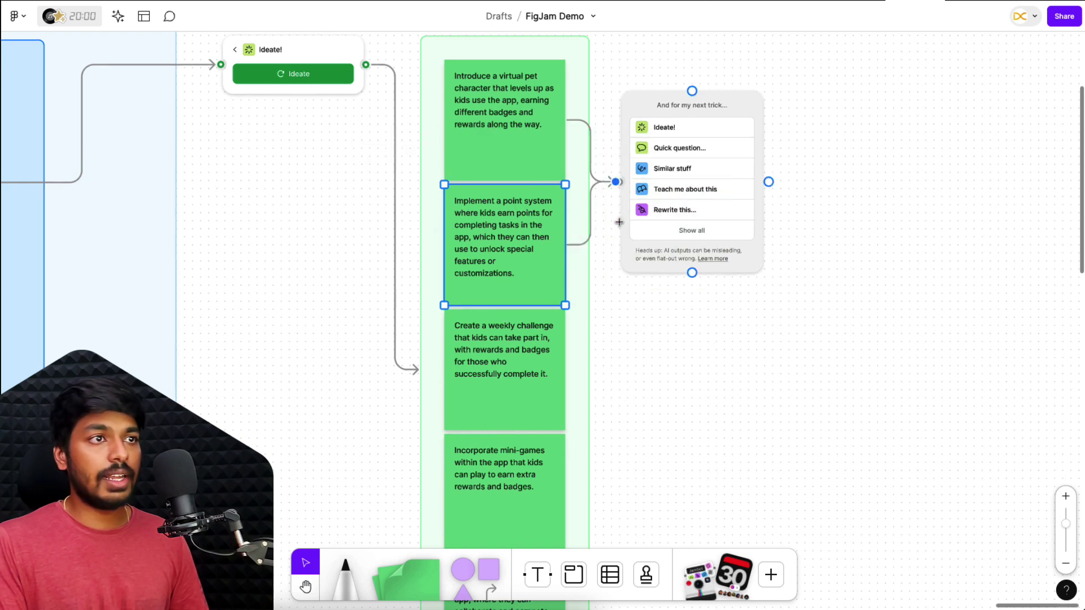
pyautogui.scroll(5, 547, 90)
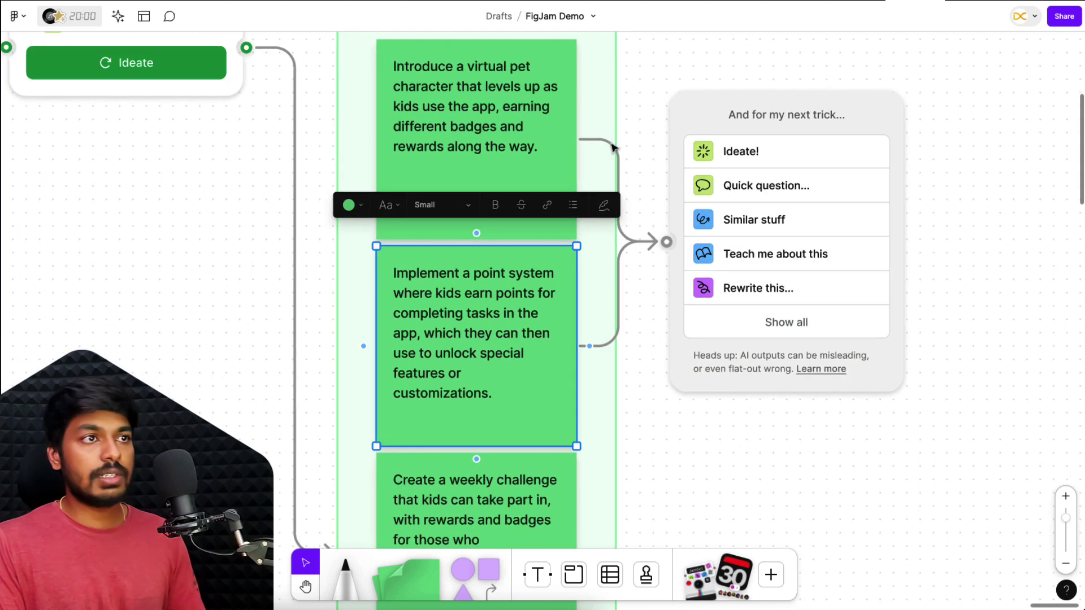
pyautogui.click(611, 146)
pyautogui.press('Delete')
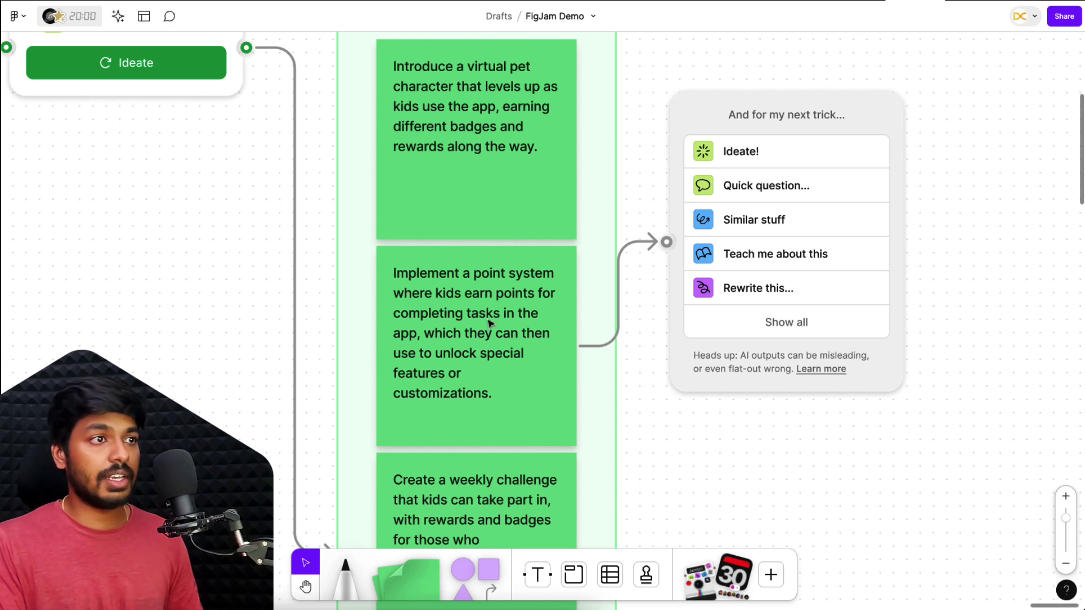
# - Run 'Teach me about this' to get a card explaining how to implement the point system
pyautogui.hscroll(2, 689, 260)
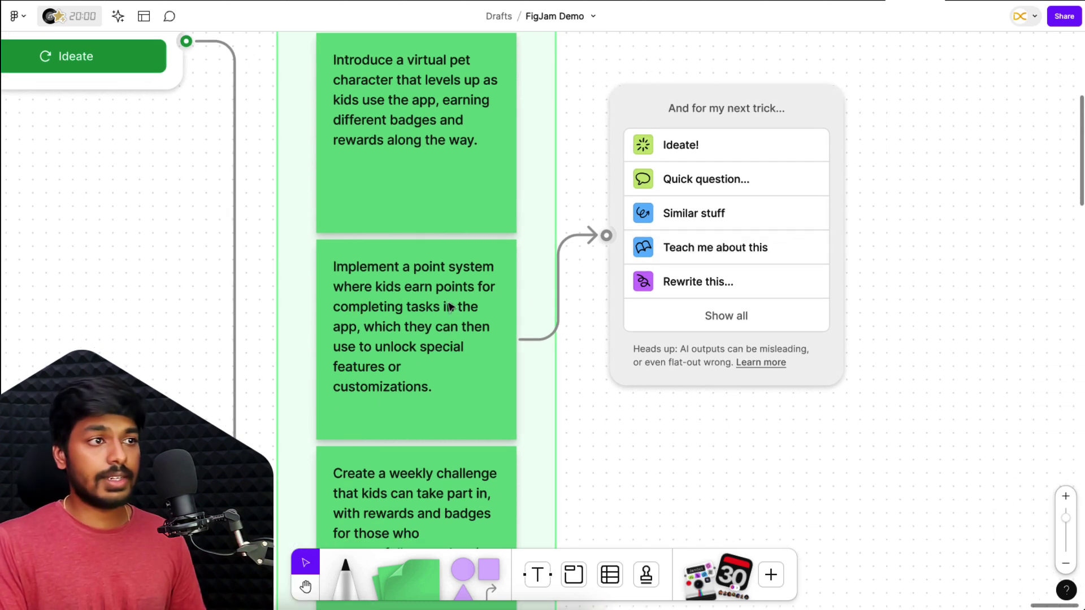
pyautogui.click(722, 257)
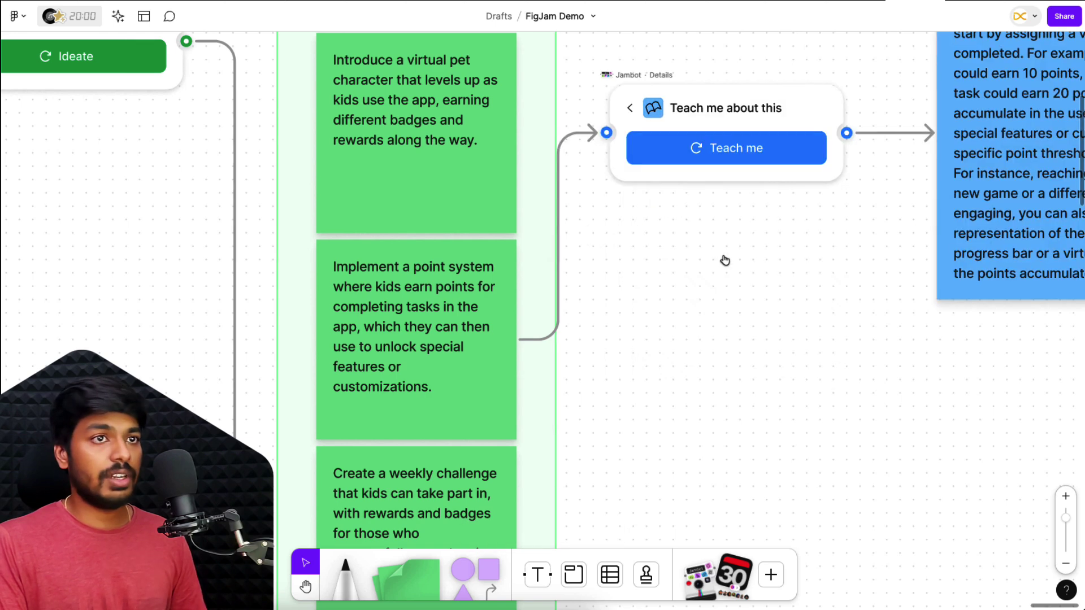
pyautogui.hscroll(7, 727, 261)
pyautogui.scroll(2, 727, 262)
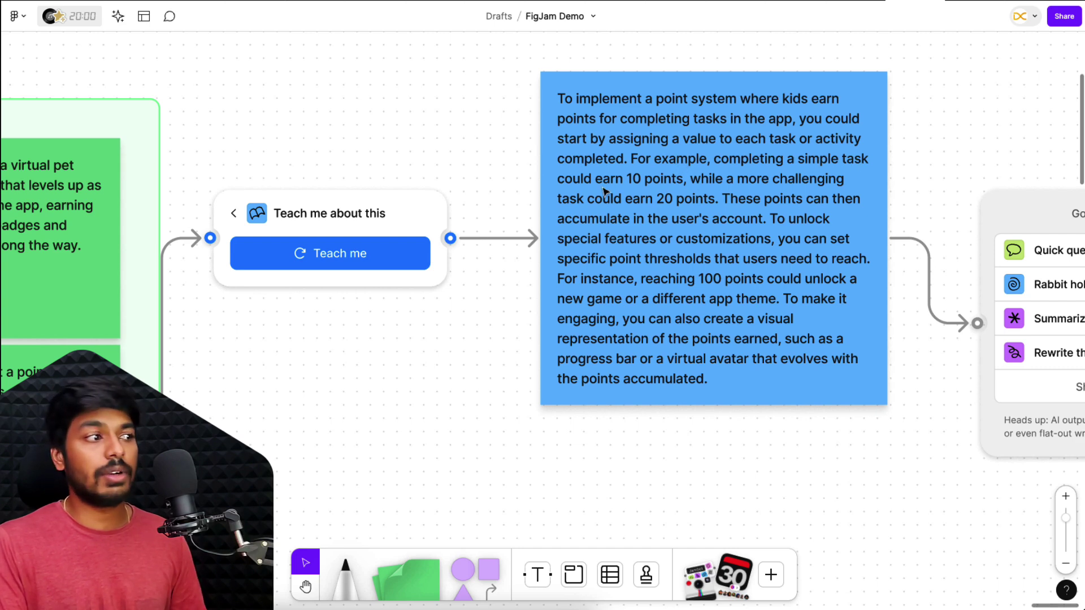
pyautogui.scroll(-1, 605, 191)
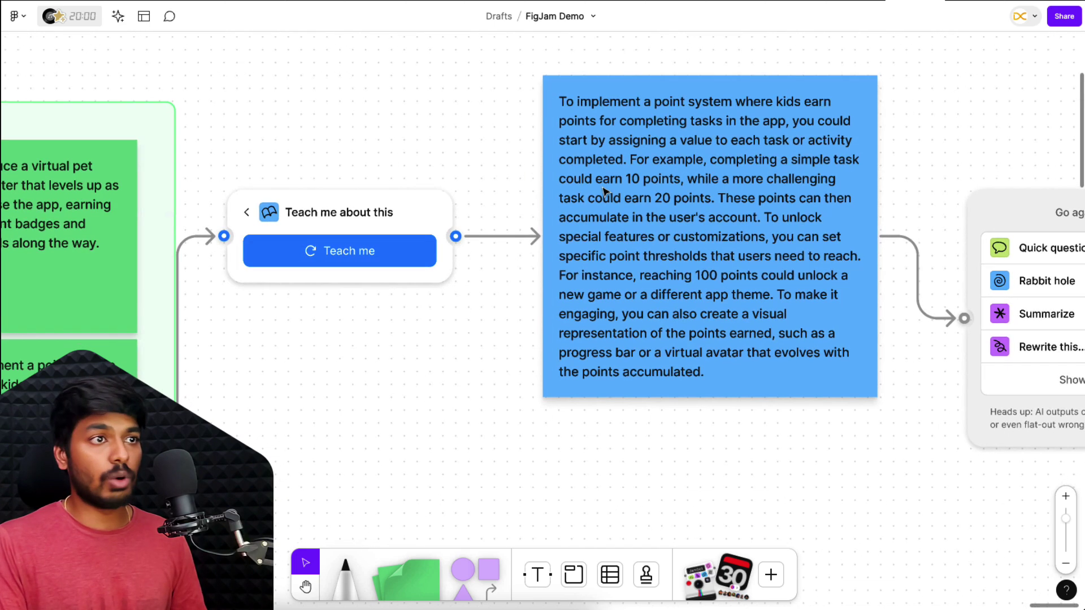
pyautogui.hscroll(4, 605, 191)
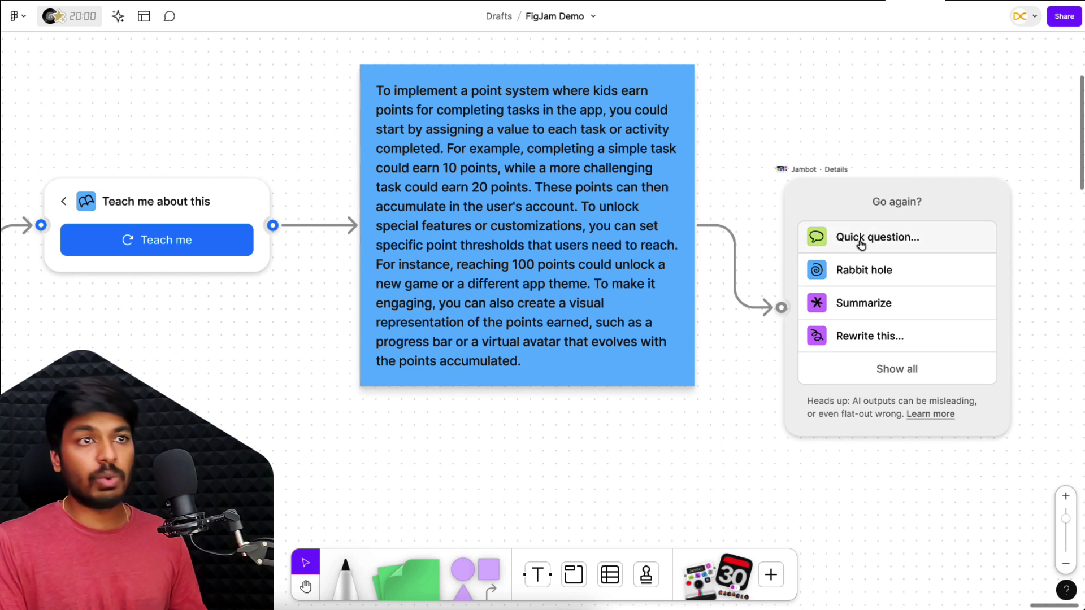
# - Ask Jambot the quick question 'check the feasibility of this feature' about the point system
pyautogui.click(843, 240)
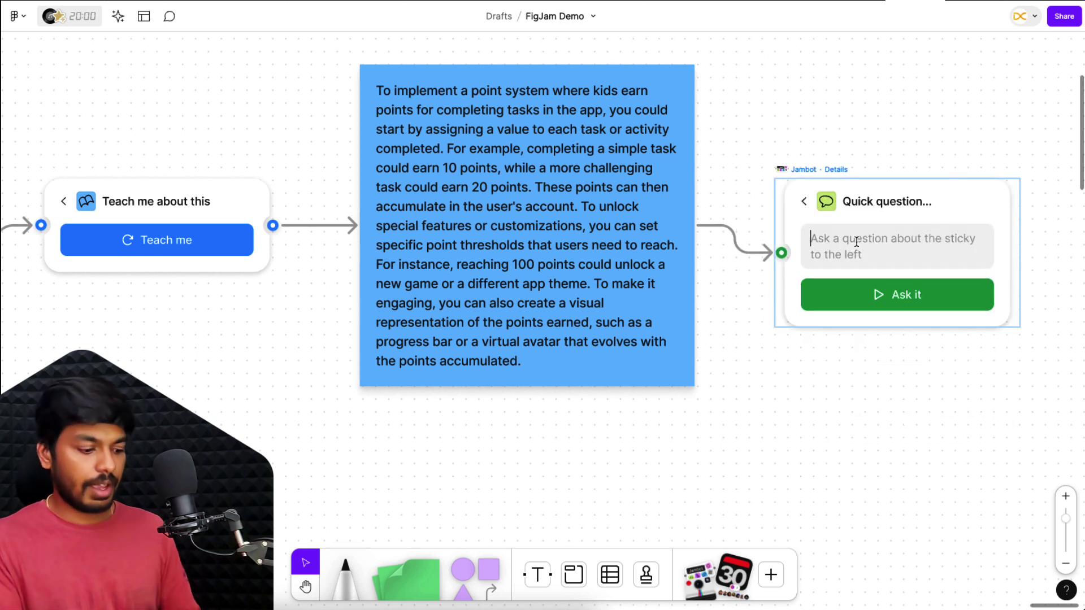
pyautogui.click(856, 241)
pyautogui.write('check the feasibilit')
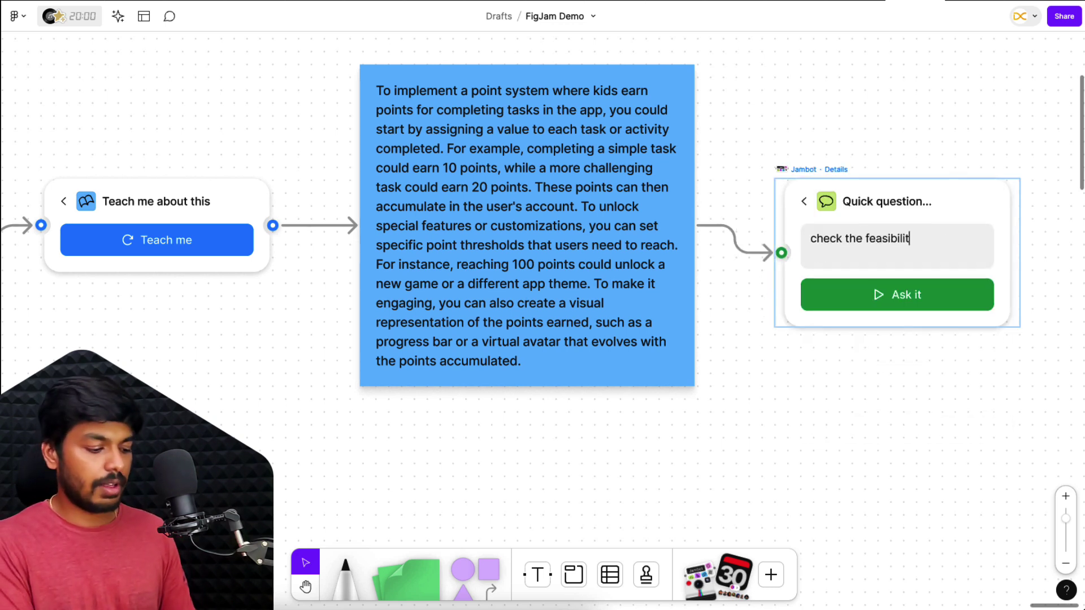
pyautogui.write('y of this feature')
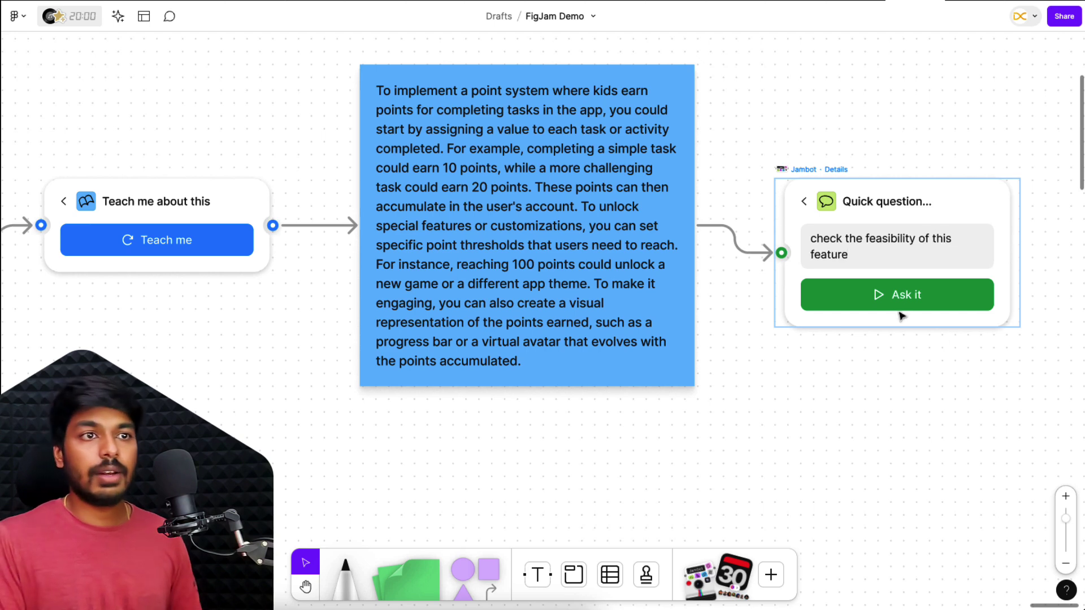
pyautogui.click(890, 306)
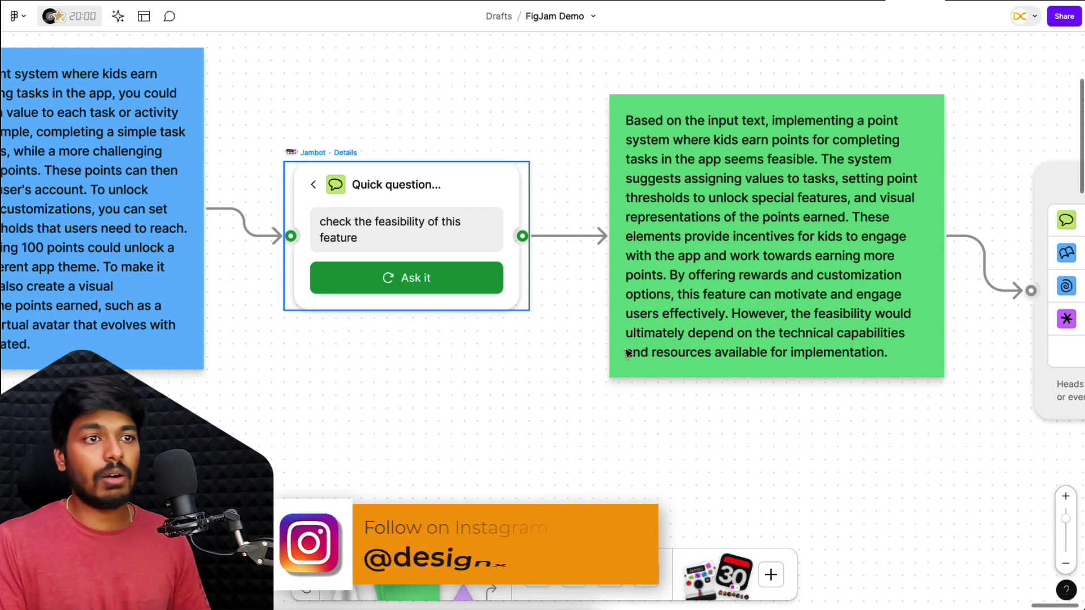
pyautogui.click(520, 388)
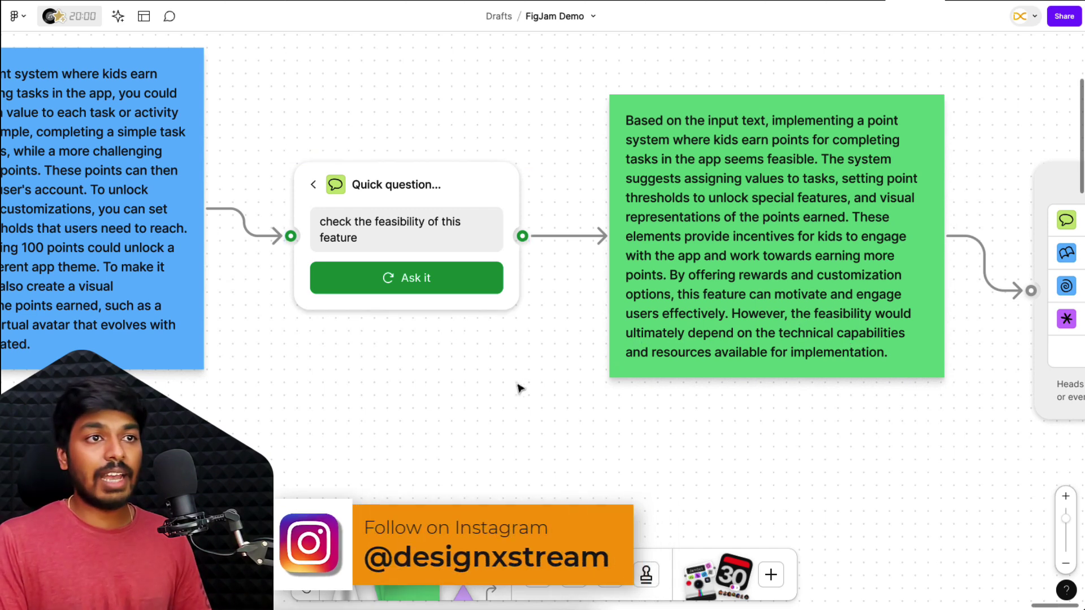
pyautogui.scroll(-6, 520, 389)
pyautogui.hscroll(-5, 517, 387)
pyautogui.hscroll(2, 626, 280)
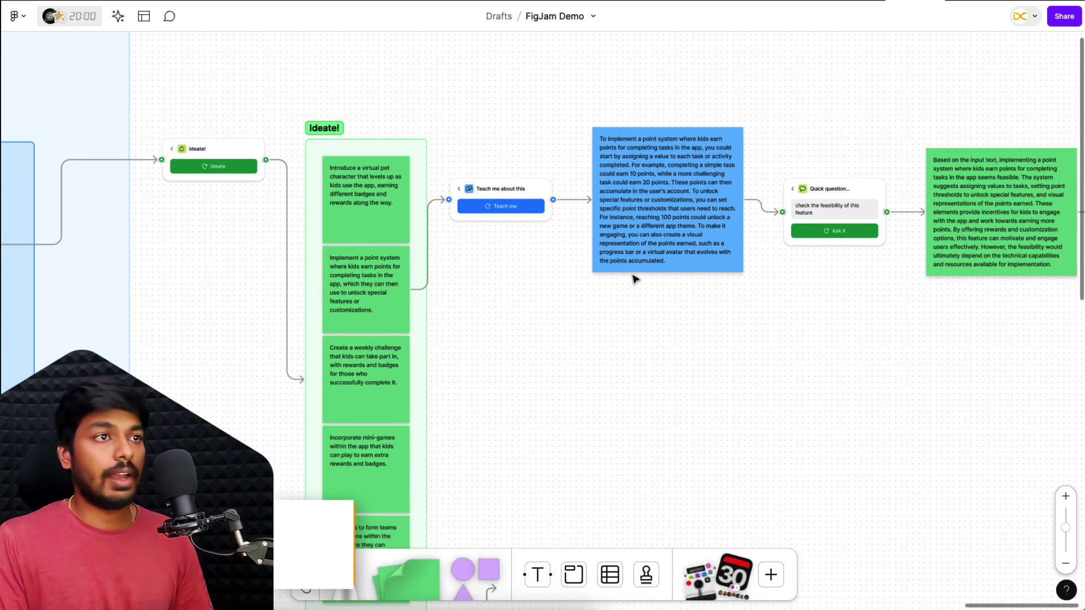